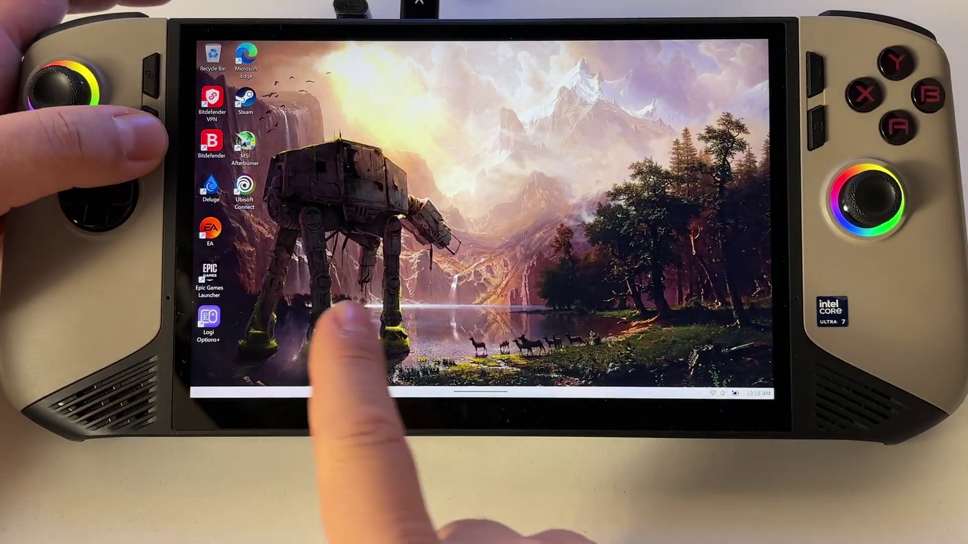
View MSI Center M's Live Update page, close it, and launch Edge on Intel's homepage.
left_click(529, 390)
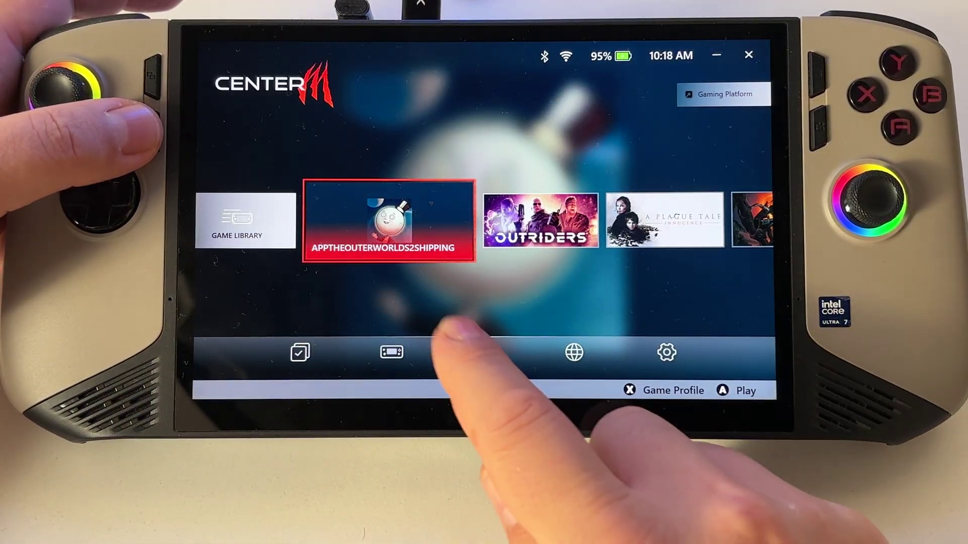
left_click(484, 352)
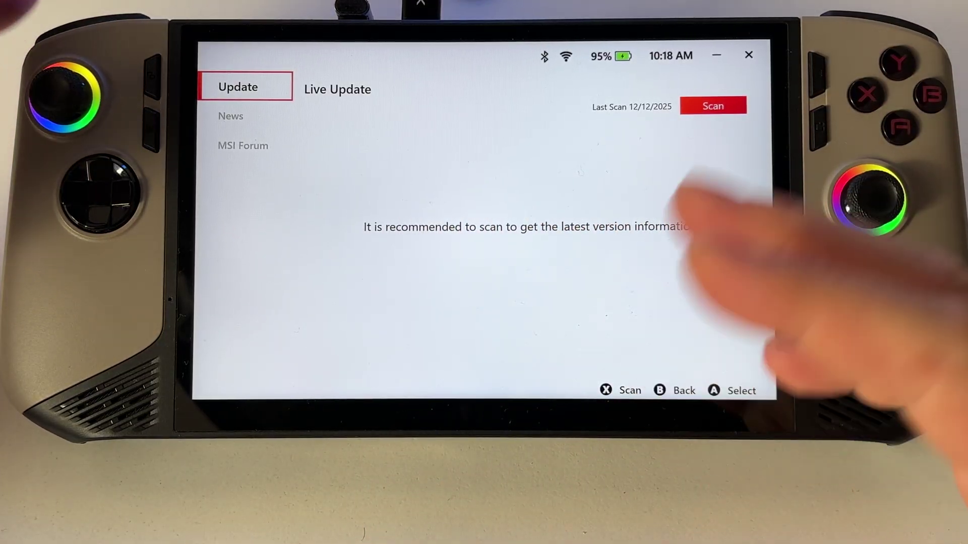
key("Escape")
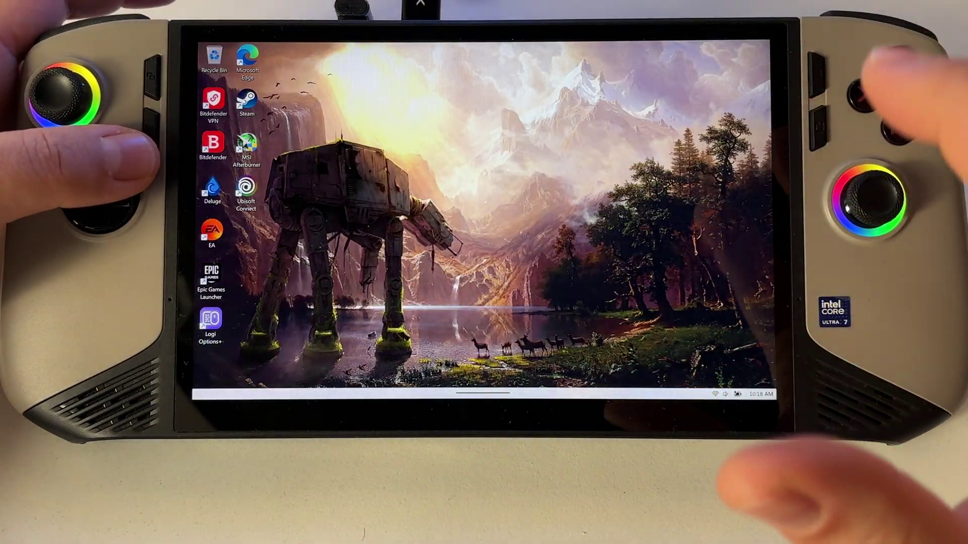
left_click(485, 389)
left_click(464, 378)
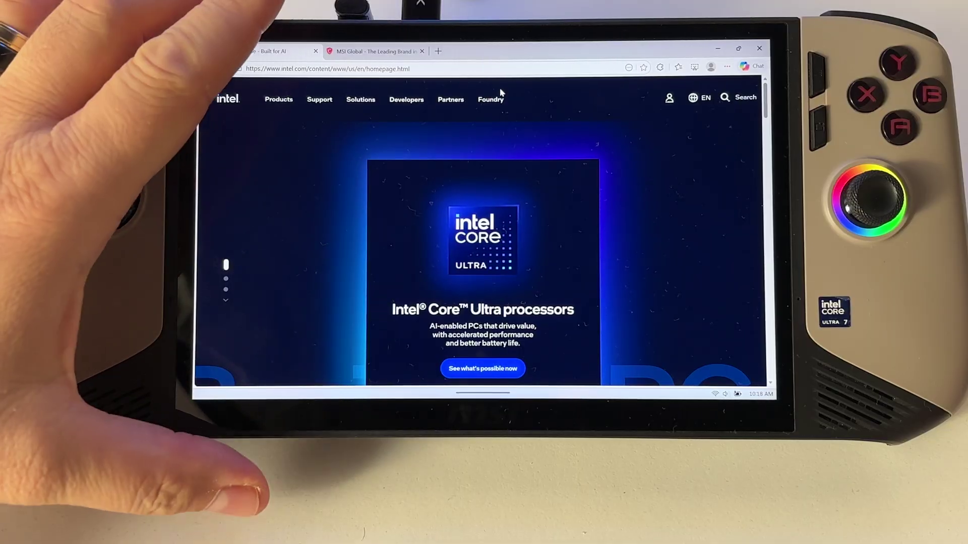
Switch back to the Intel tab and go to Support > Download Center.
key("ctrl+Tab")
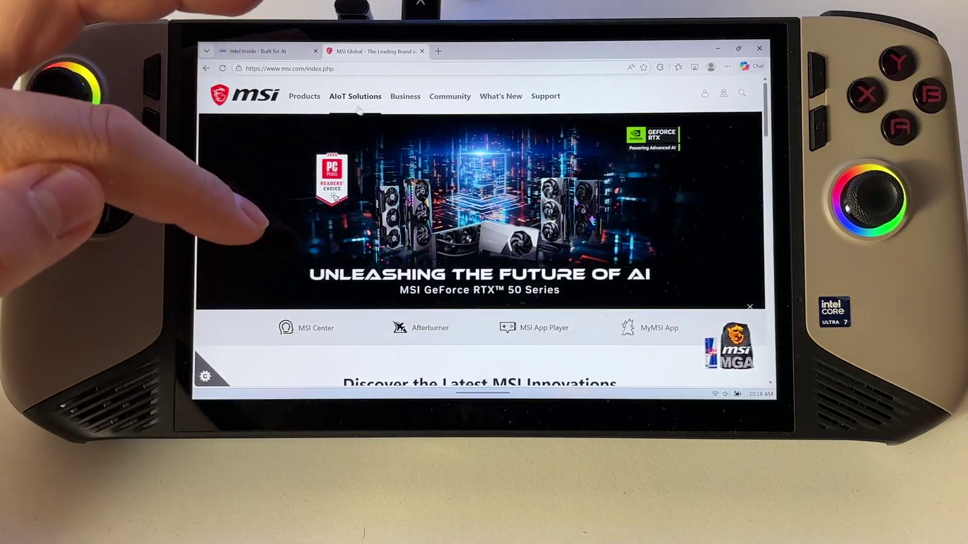
left_click(261, 51)
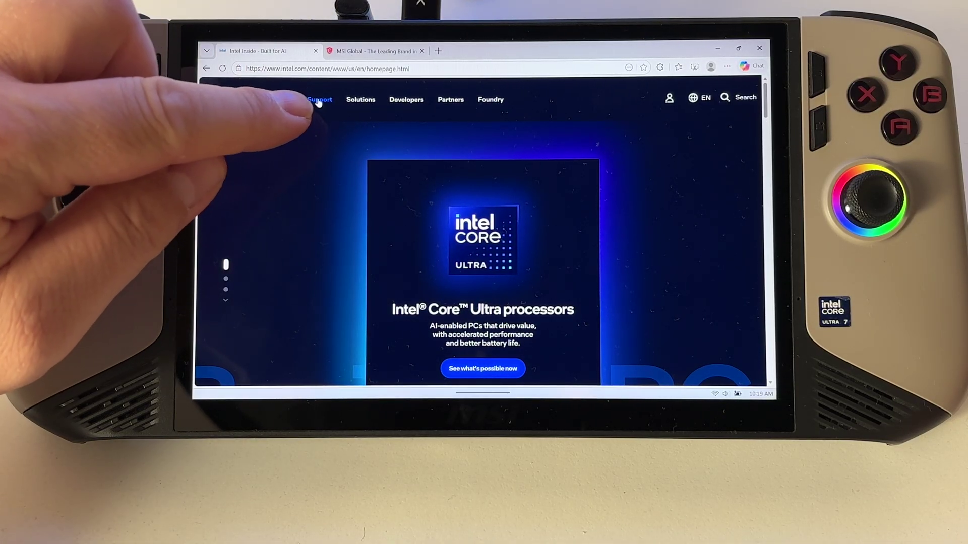
left_click(317, 100)
left_click(242, 168)
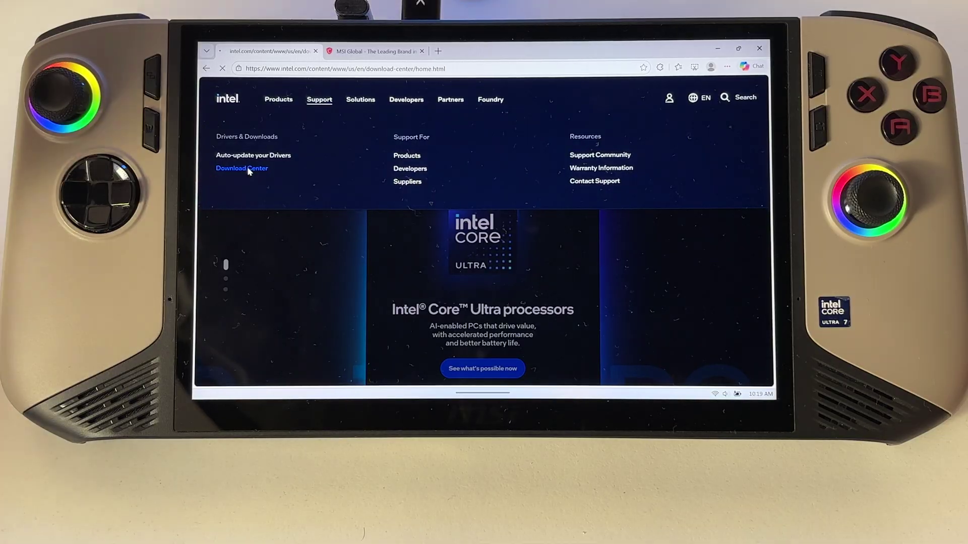
scroll(549, 256, "down", 1)
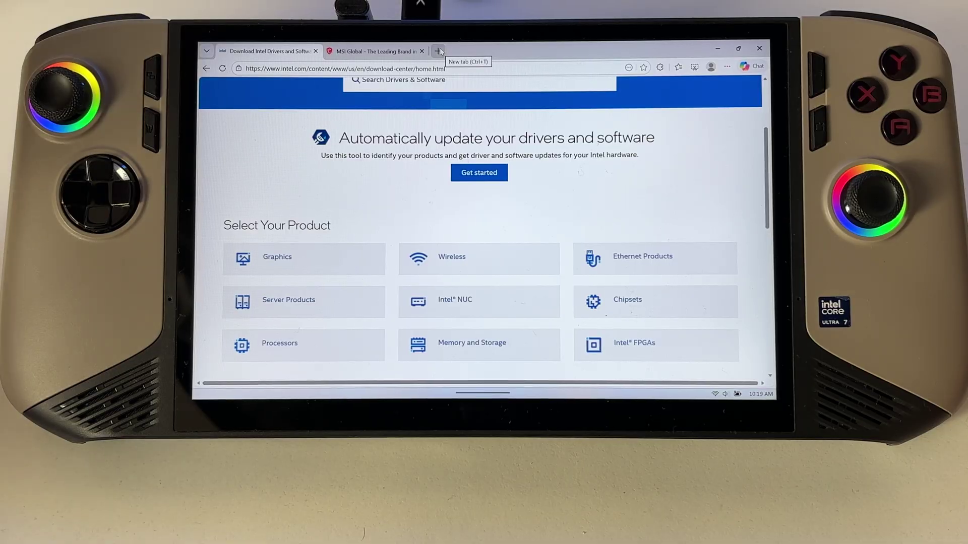
left_click(439, 51)
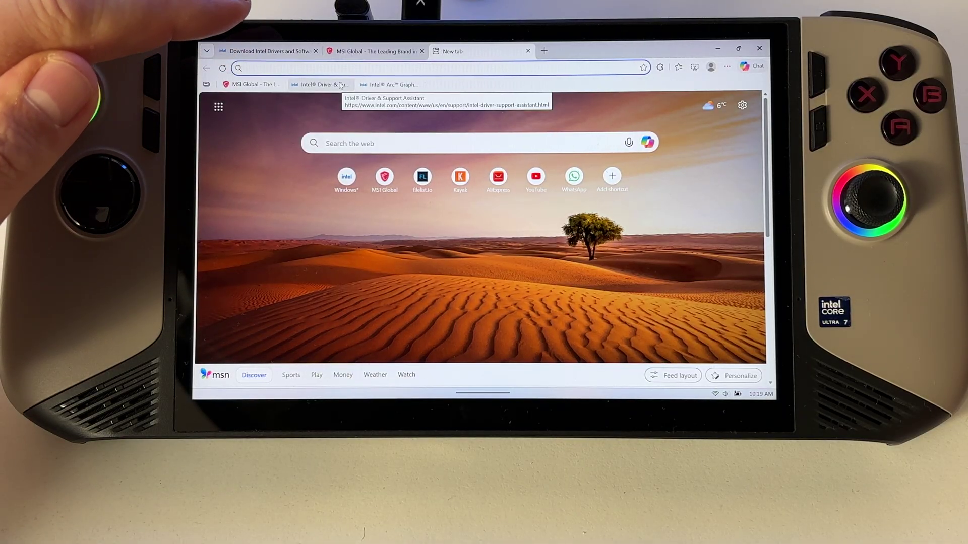
Open the Intel Driver & Support Assistant bookmark and review its install history and device details.
left_click(321, 84)
scroll(451, 140, "down", 2)
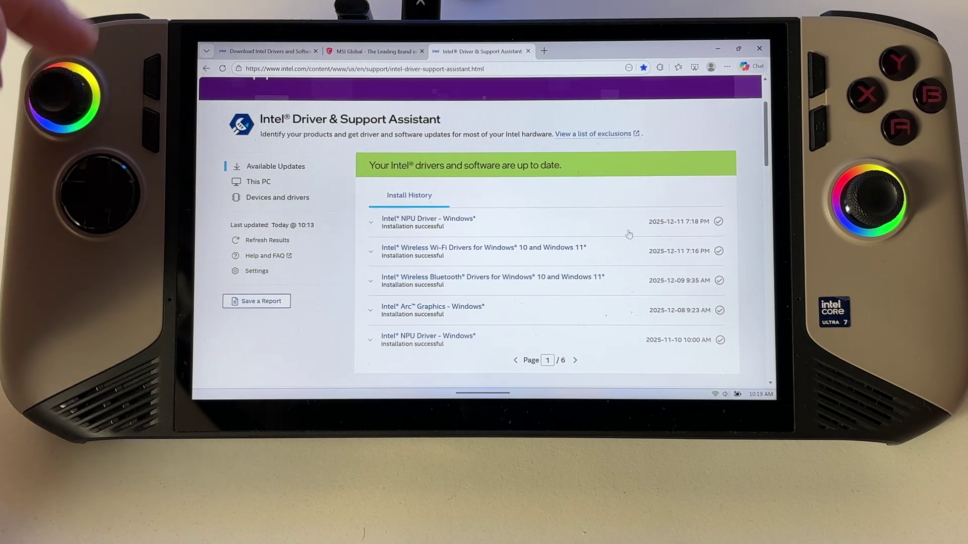
scroll(522, 291, "down", 3)
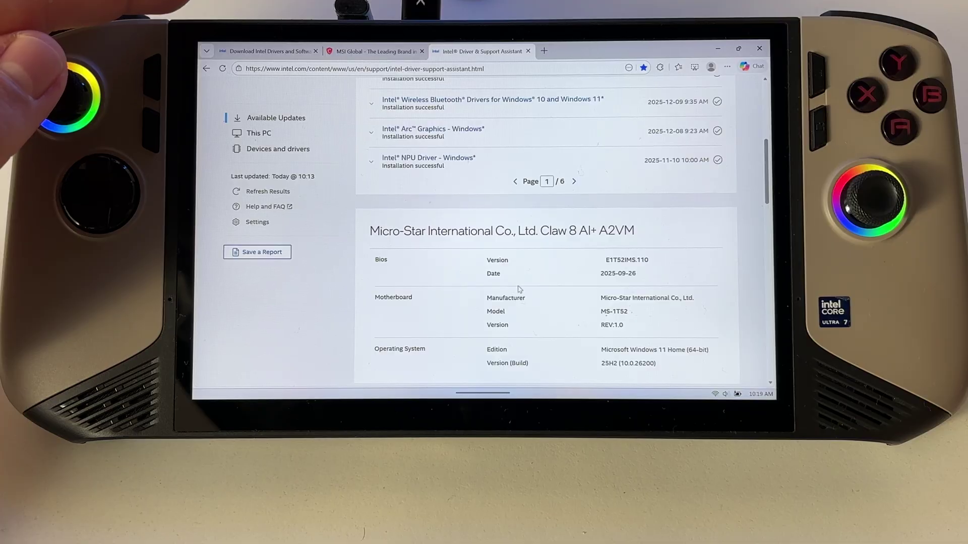
scroll(521, 291, "down", 3)
scroll(521, 291, "down", 3)
scroll(522, 291, "down", 2)
scroll(530, 265, "down", 2)
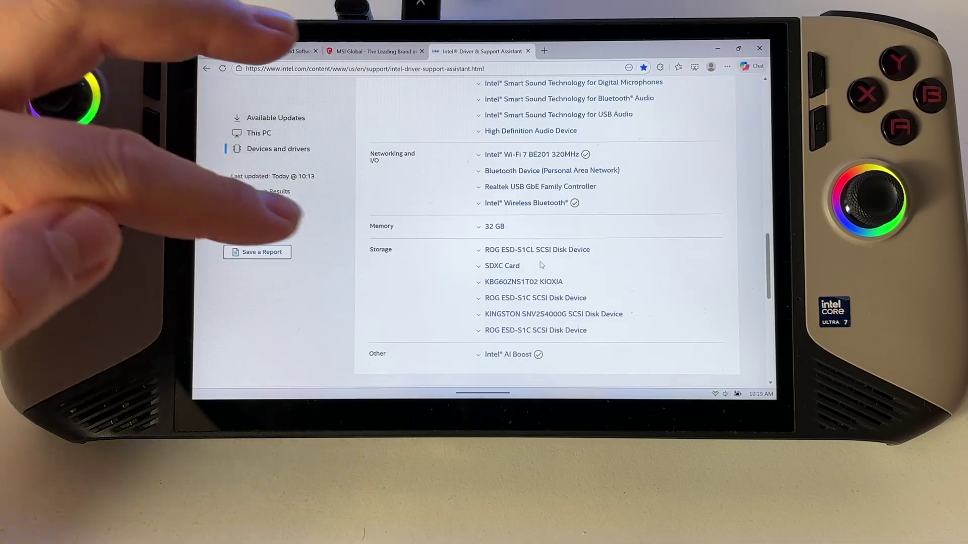
scroll(539, 228, "down", 4)
scroll(538, 227, "up", 4)
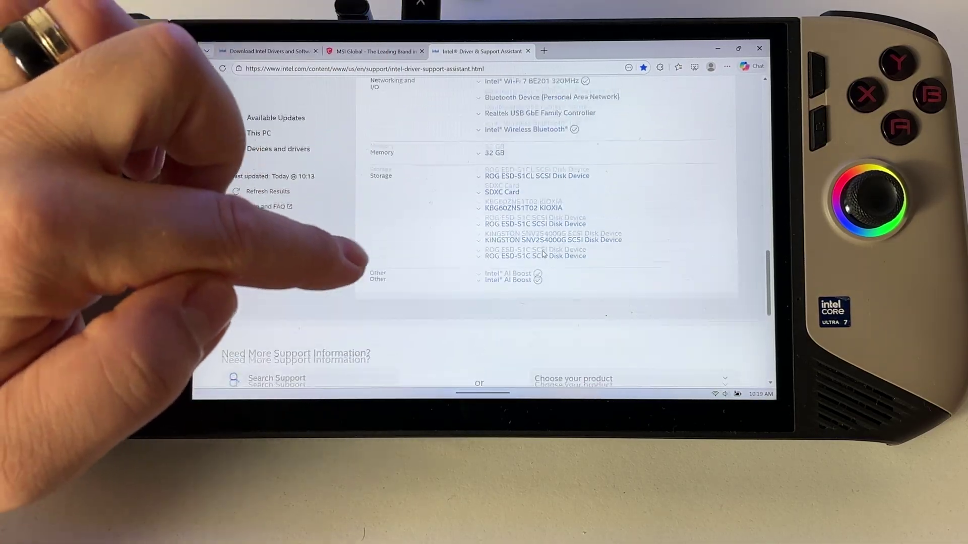
scroll(543, 255, "up", 3)
scroll(543, 255, "up", 4)
scroll(530, 250, "up", 4)
scroll(491, 226, "up", 4)
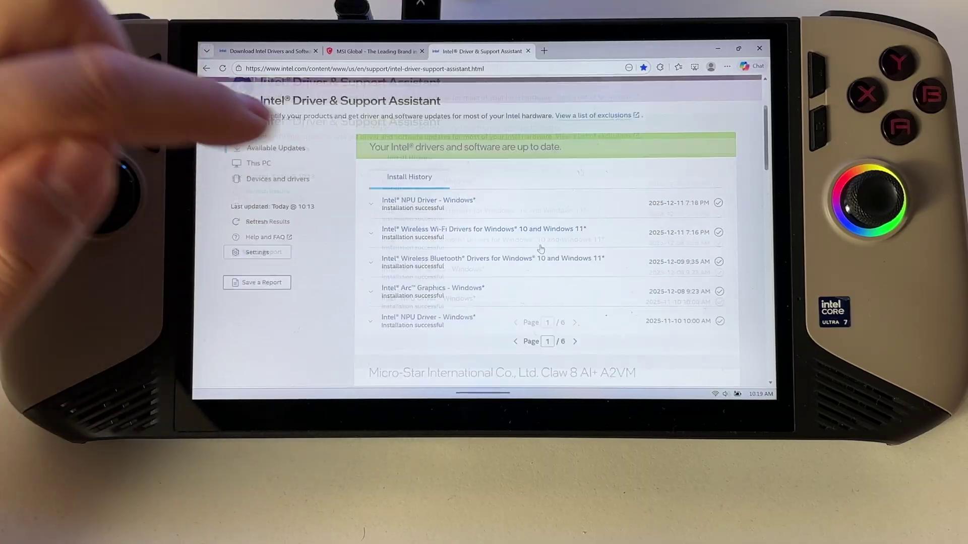
scroll(454, 189, "up", 2)
On the Download Center tab, open the Processors downloads and select Intel Arc Graphics - Windows.
left_click(272, 51)
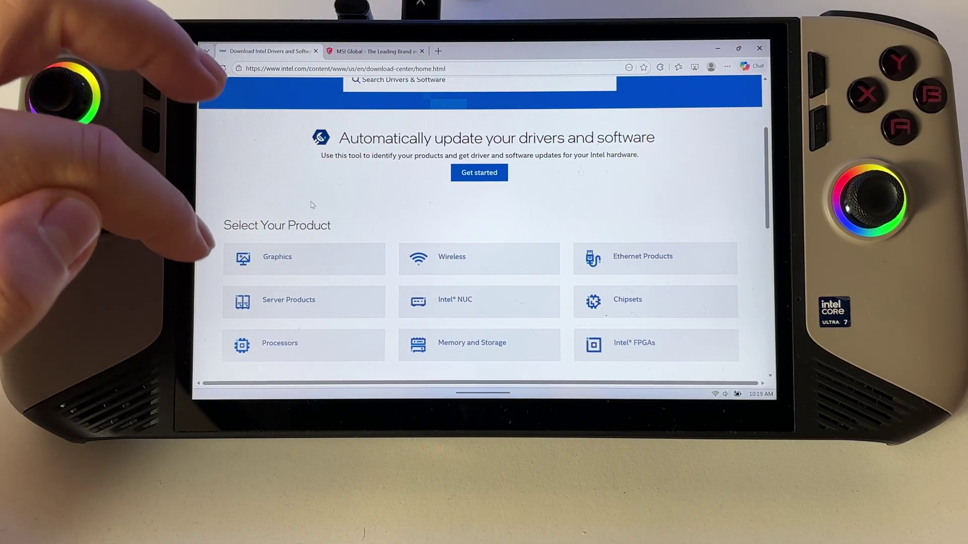
scroll(454, 265, "down", 3)
scroll(454, 265, "up", 5)
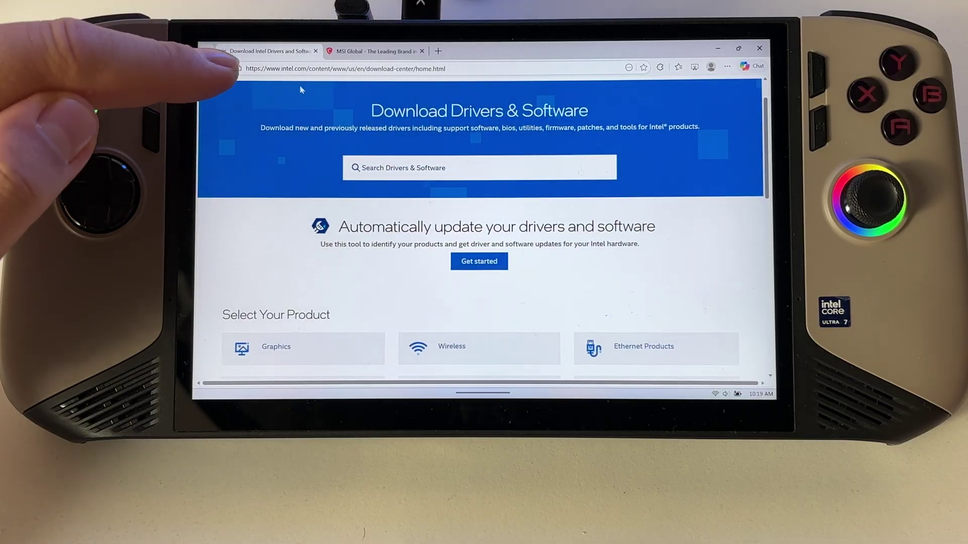
scroll(272, 297, "down", 3)
scroll(269, 280, "down", 1)
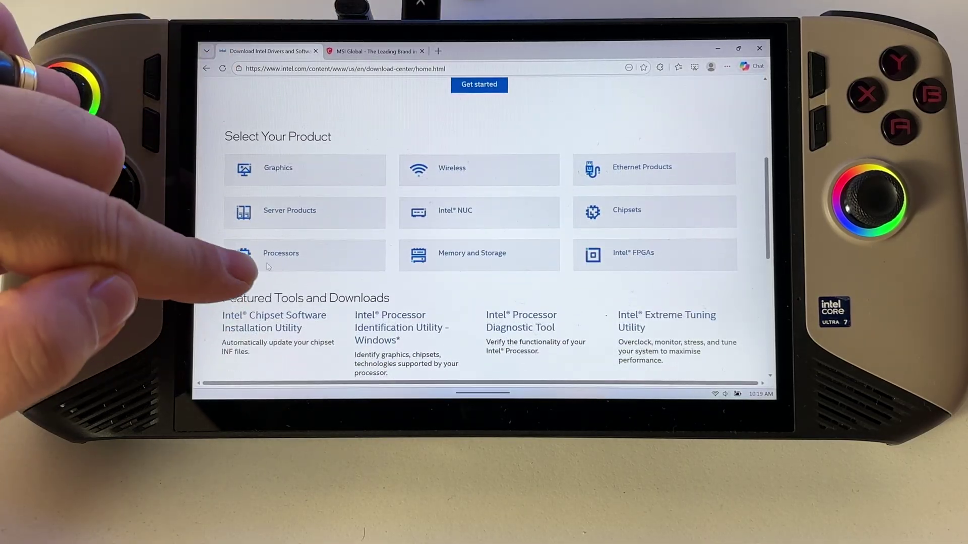
left_click(280, 253)
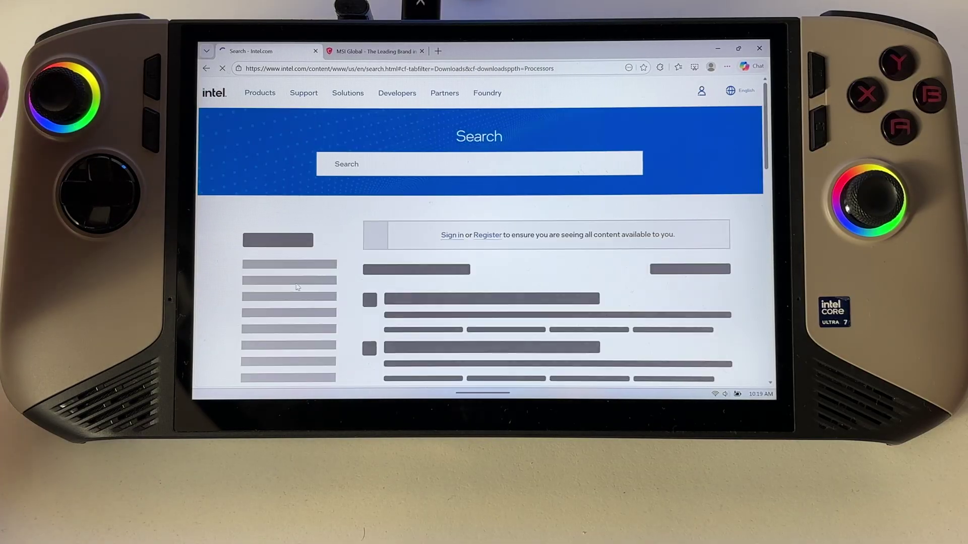
scroll(472, 249, "down", 2)
scroll(472, 250, "down", 2)
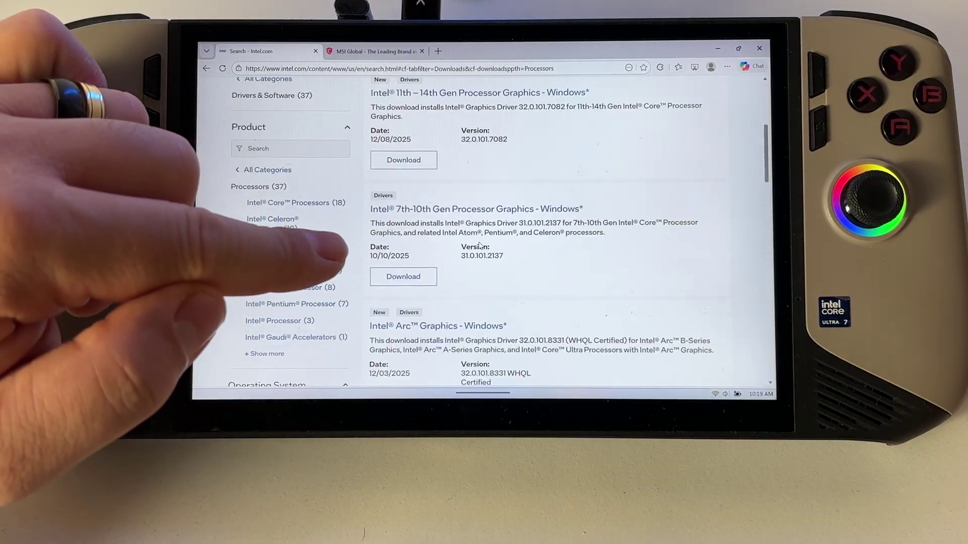
scroll(471, 250, "down", 1)
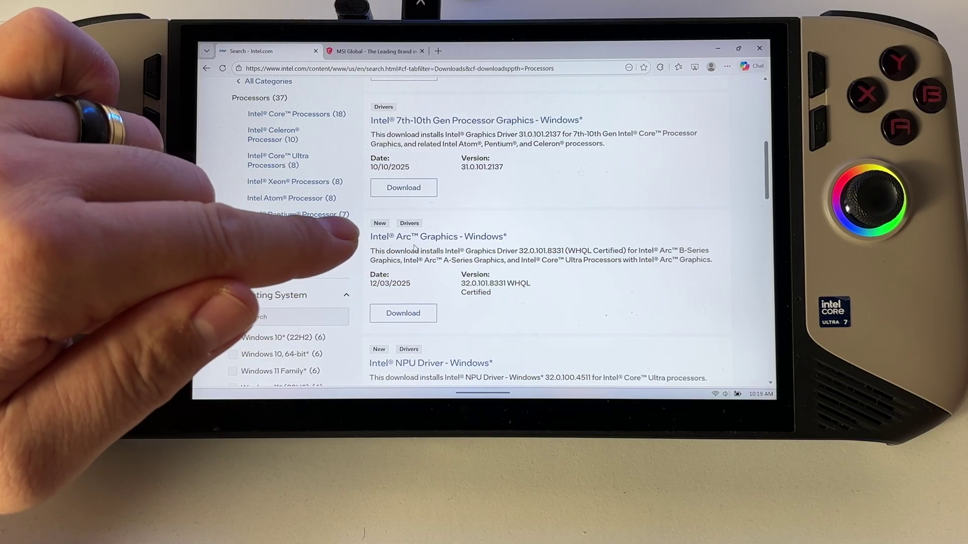
left_click(424, 237)
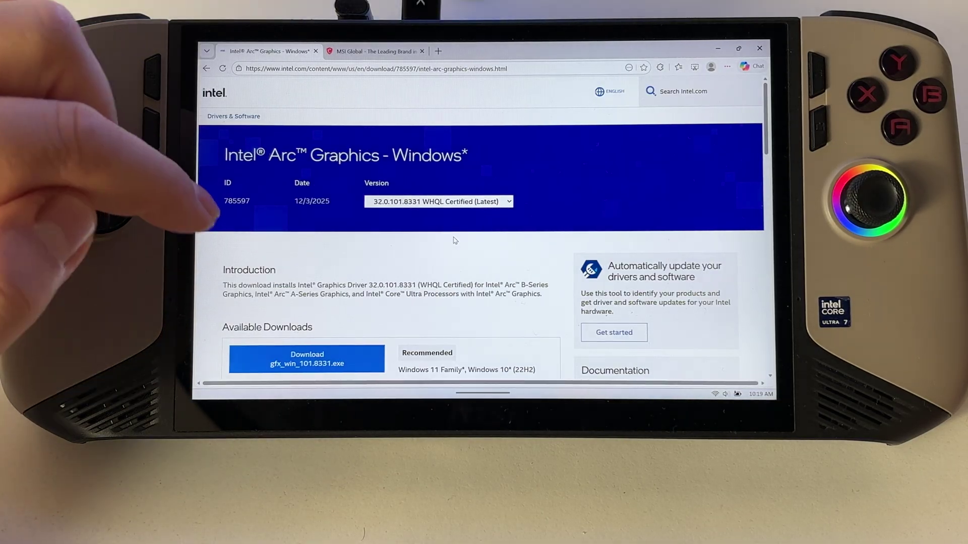
scroll(536, 195, "down", 1)
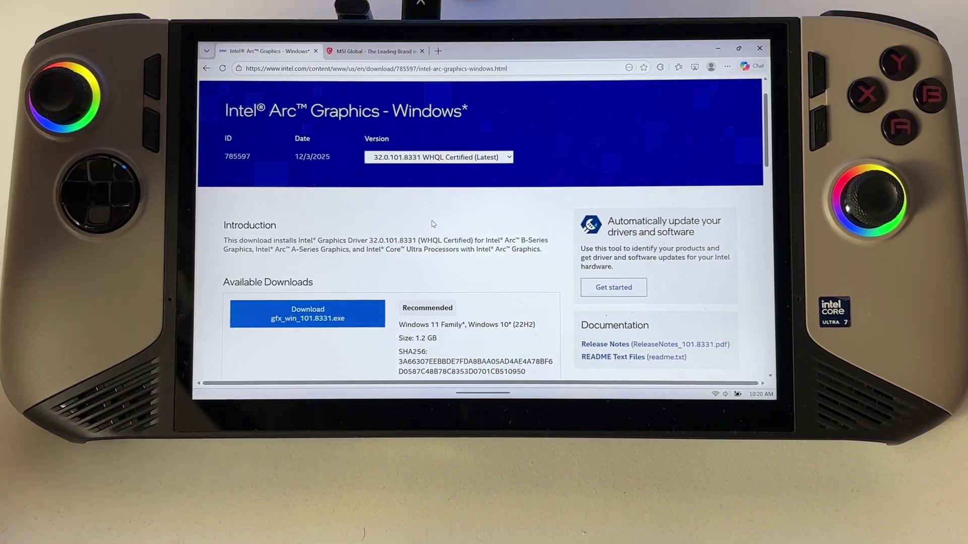
scroll(433, 228, "down", 3)
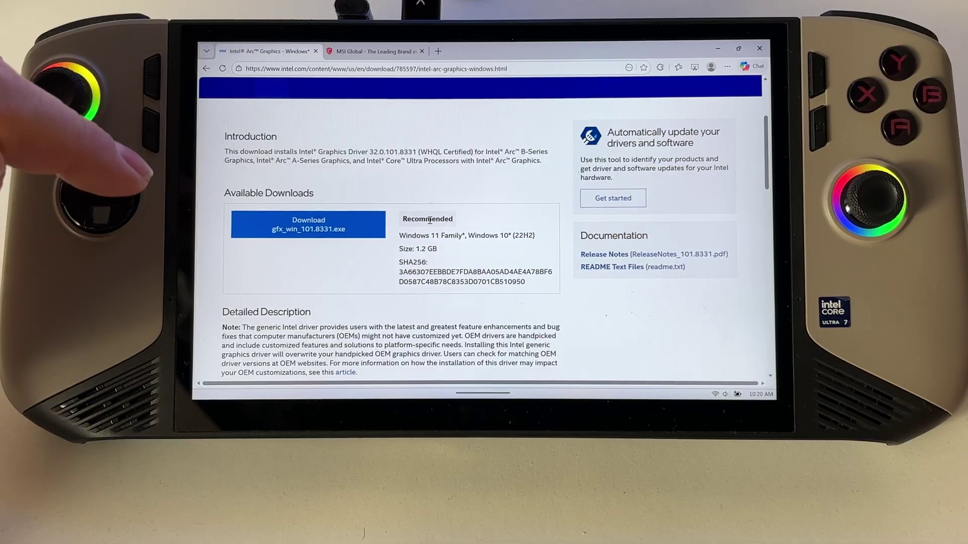
scroll(428, 220, "down", 2)
scroll(429, 221, "down", 2)
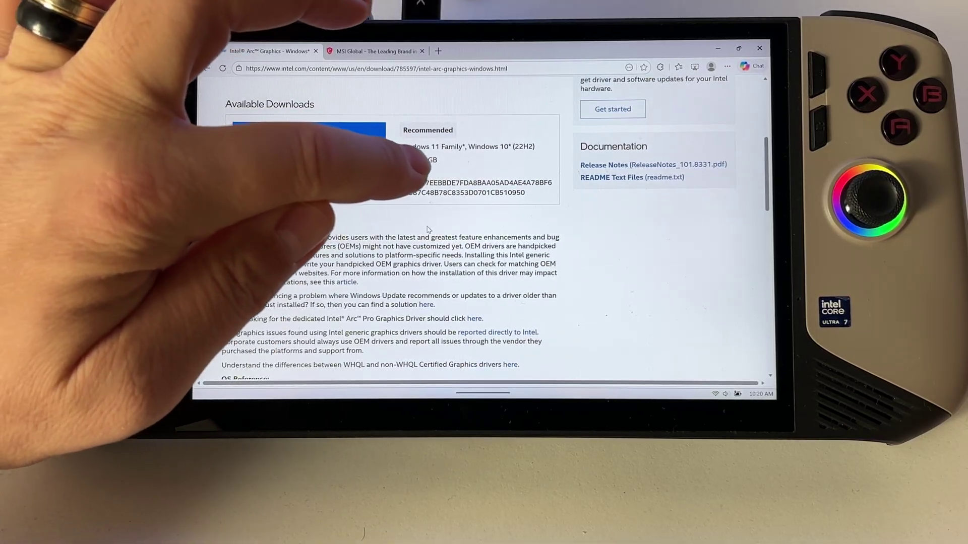
scroll(431, 205, "down", 3)
scroll(369, 231, "up", 10)
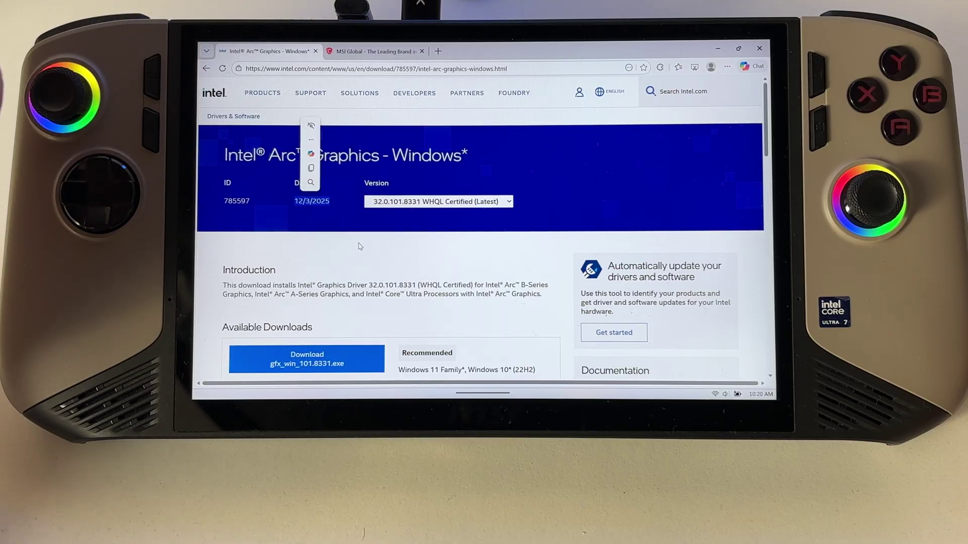
scroll(419, 222, "down", 3)
scroll(418, 223, "up", 3)
Check the driver version list, keeping the latest 32.0.101.8331 WHQL release selected.
left_click(438, 202)
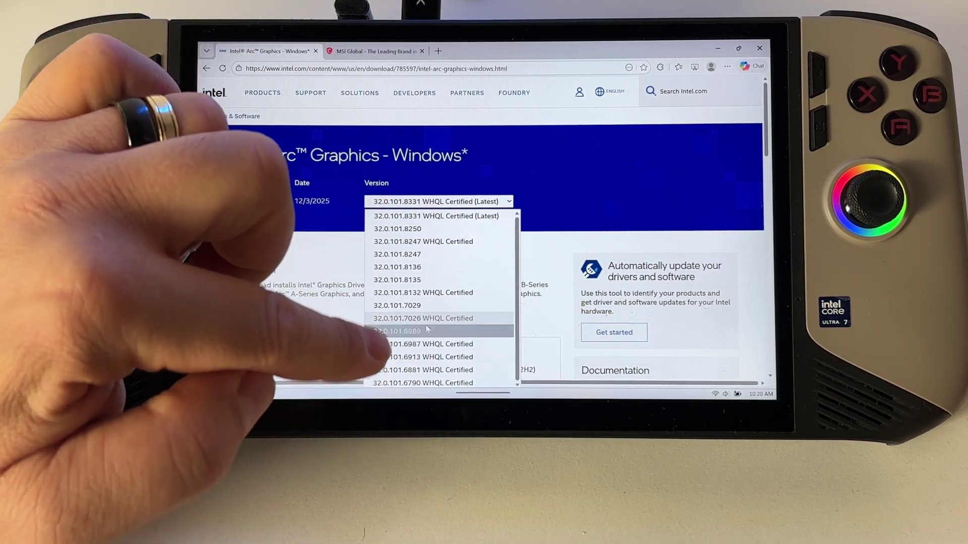
key("Escape")
scroll(393, 266, "down", 3)
scroll(393, 265, "down", 3)
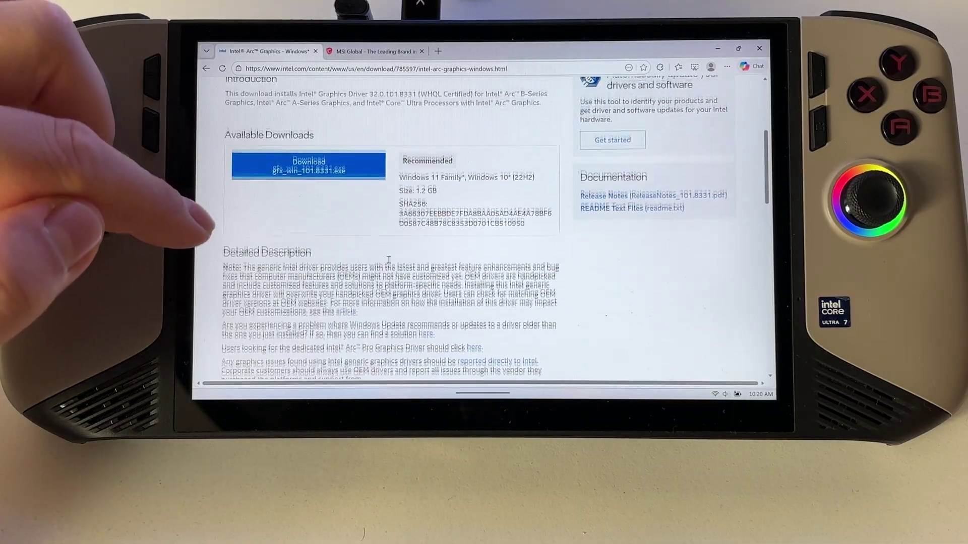
scroll(392, 266, "down", 2)
scroll(392, 227, "up", 2)
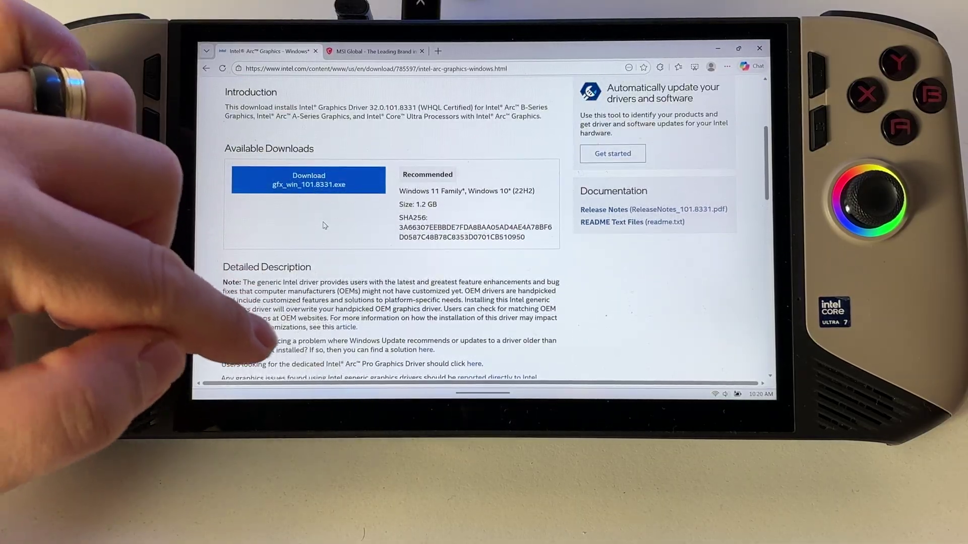
scroll(392, 227, "down", 3)
scroll(393, 227, "down", 2)
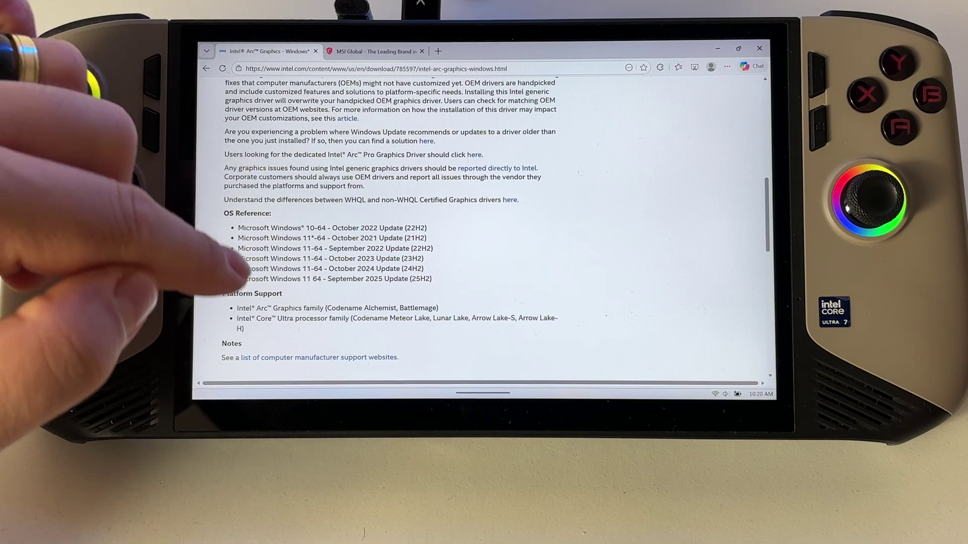
scroll(491, 227, "up", 5)
scroll(492, 227, "down", 2)
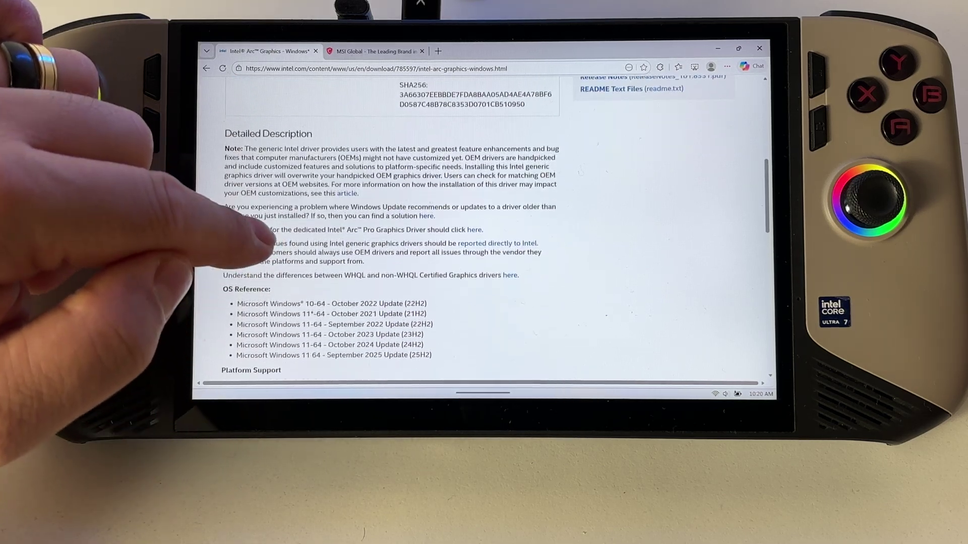
scroll(491, 226, "down", 2)
scroll(484, 227, "up", 10)
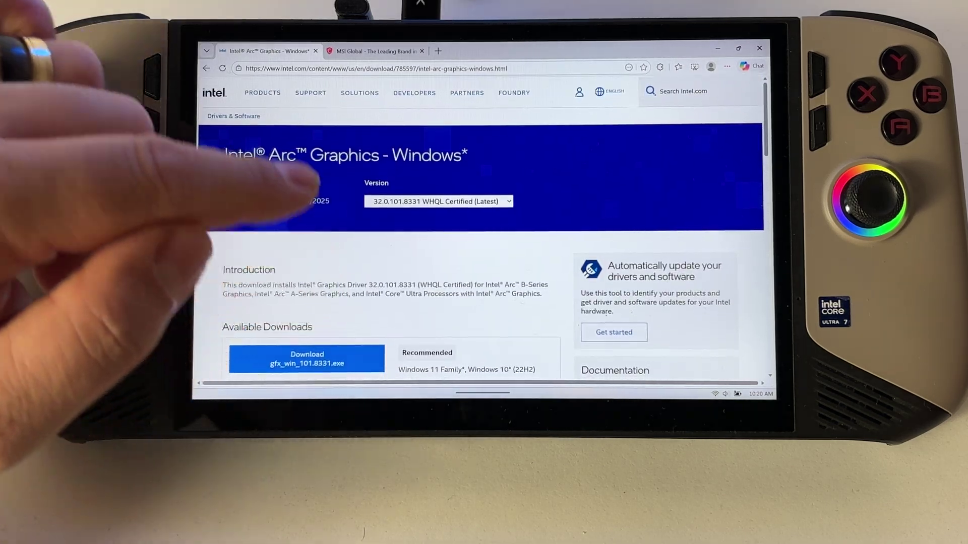
left_click(438, 201)
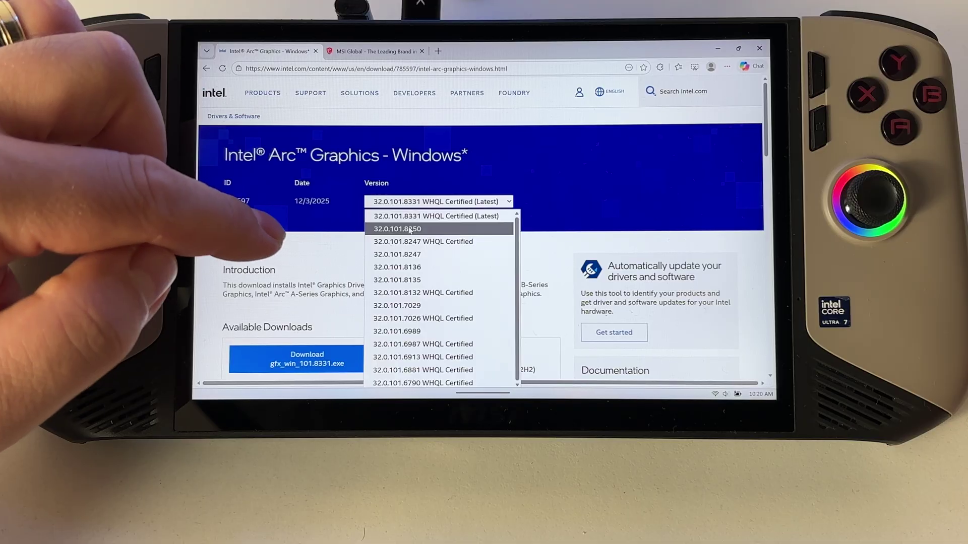
left_click(396, 228)
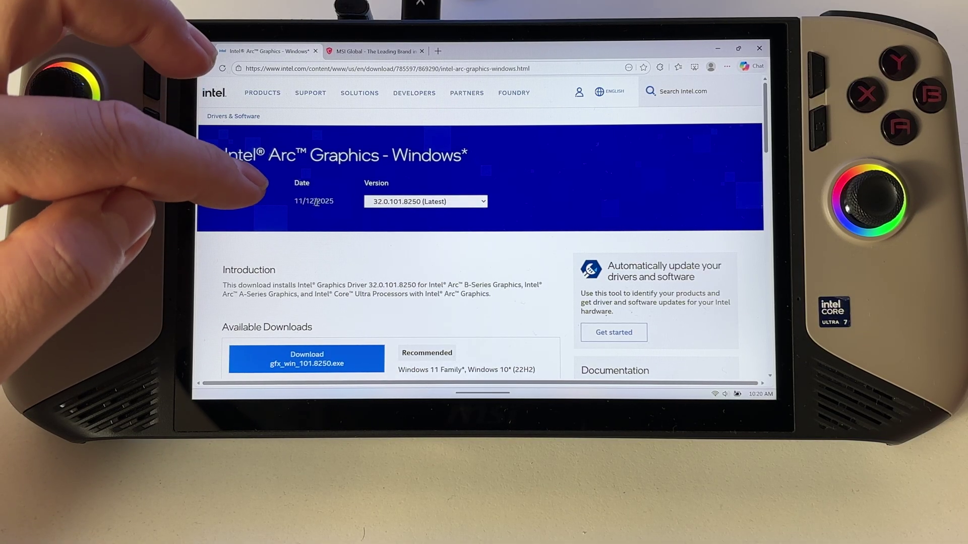
left_click(406, 203)
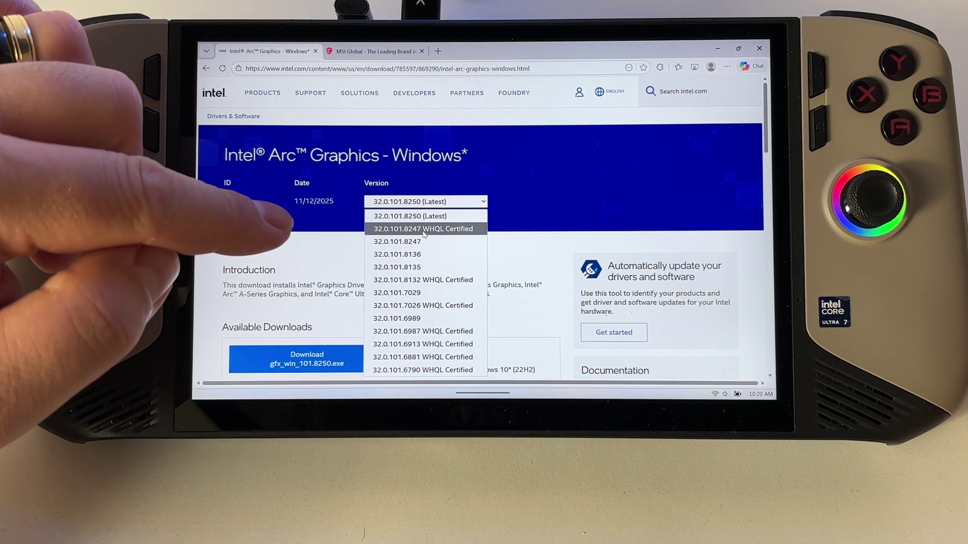
left_click(425, 230)
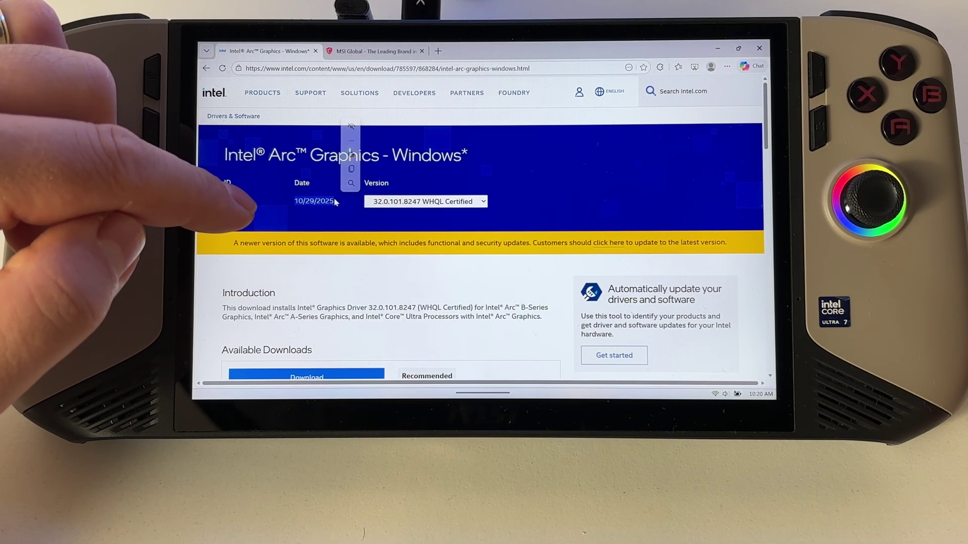
left_click(298, 198)
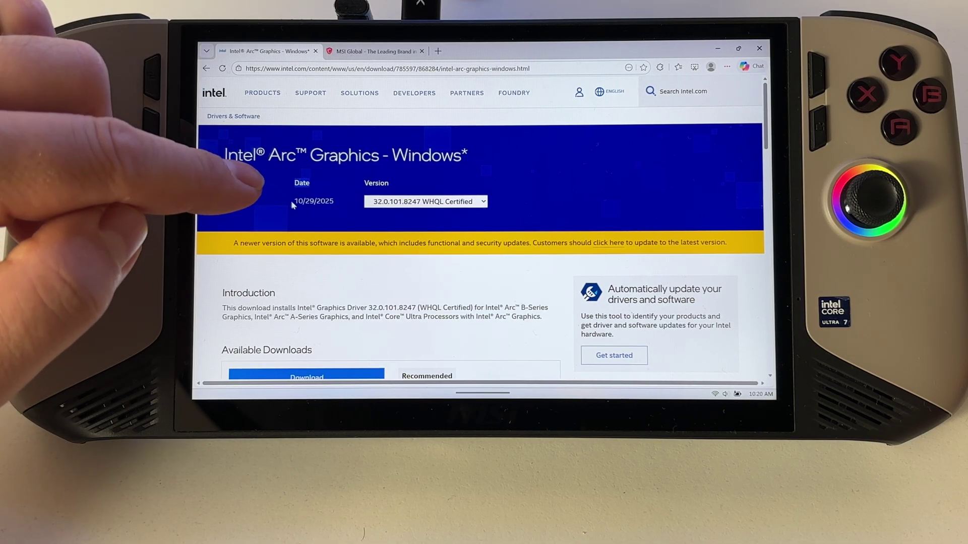
double_click(304, 200)
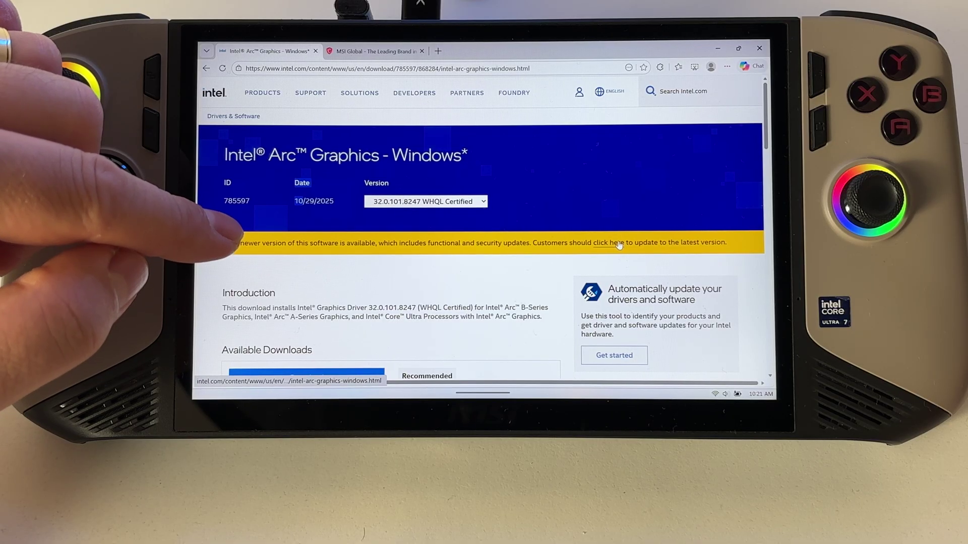
left_click(404, 202)
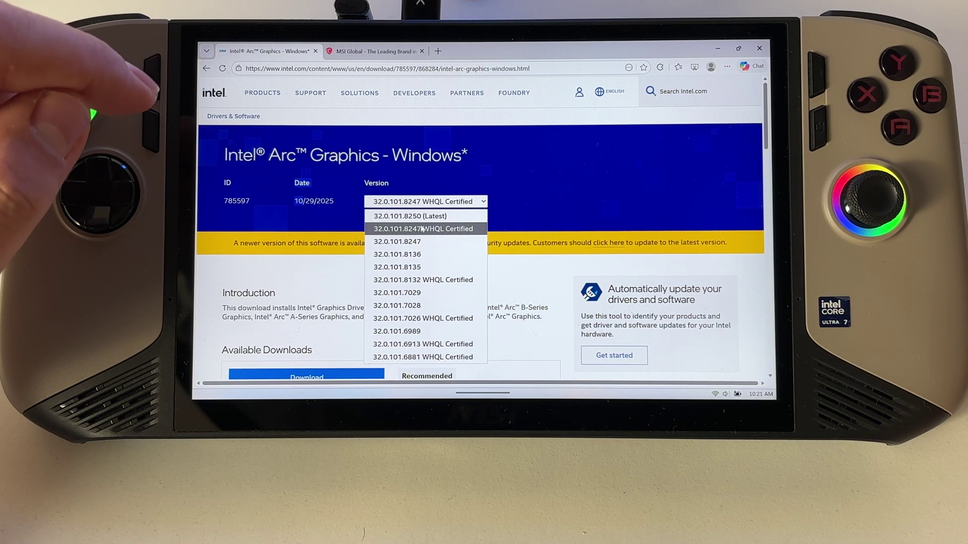
left_click(421, 216)
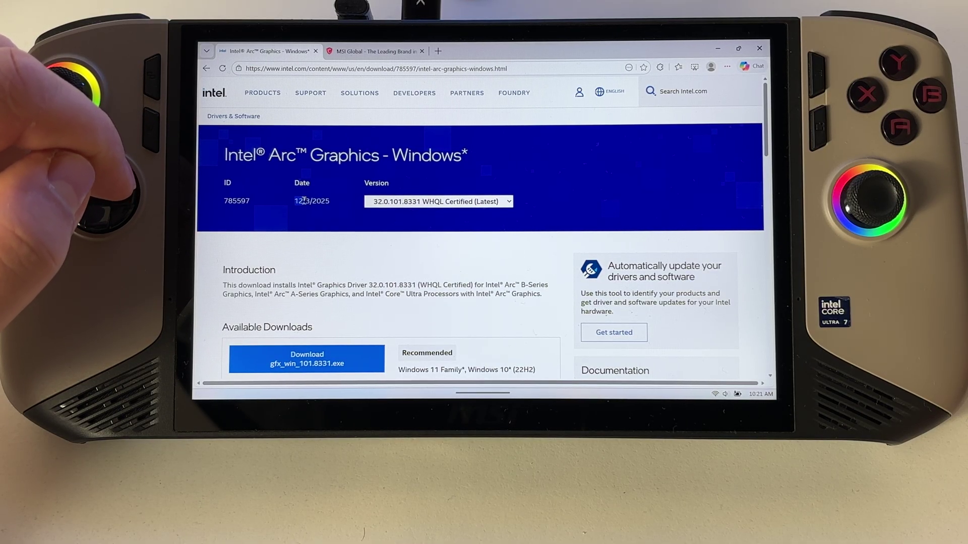
left_click(454, 203)
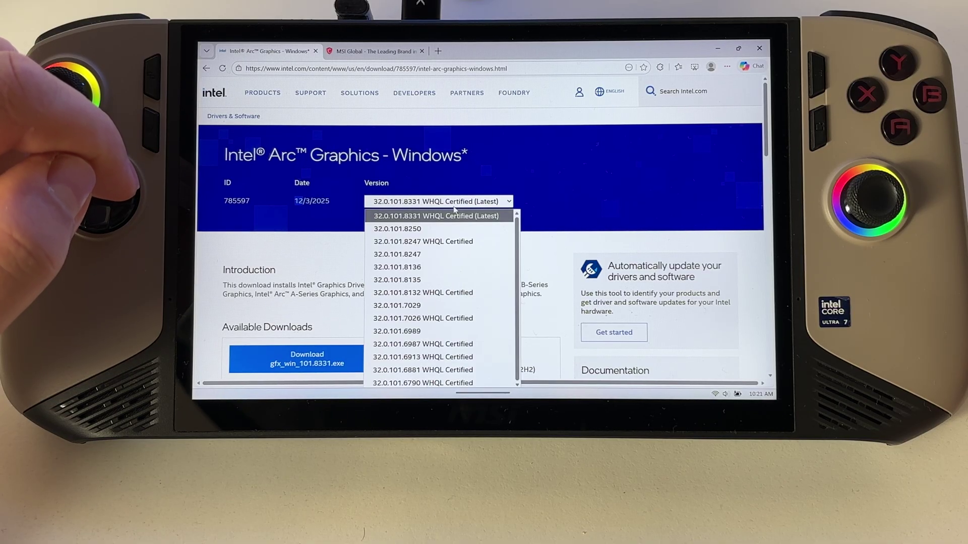
left_click(434, 229)
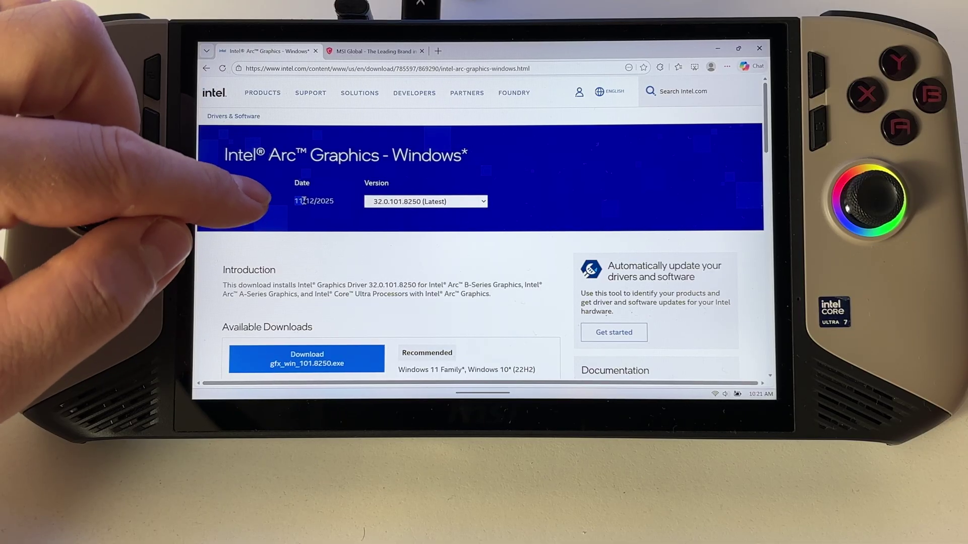
left_click(425, 201)
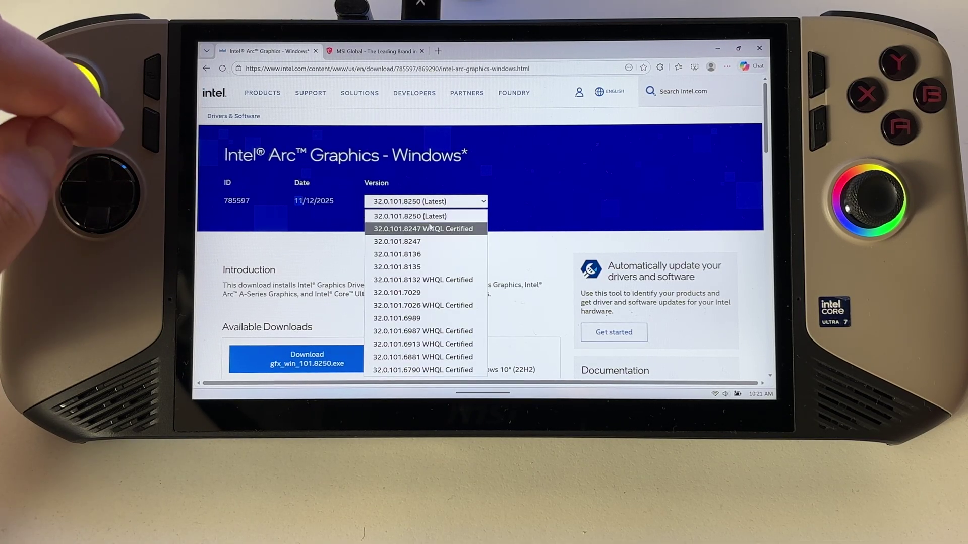
left_click(550, 219)
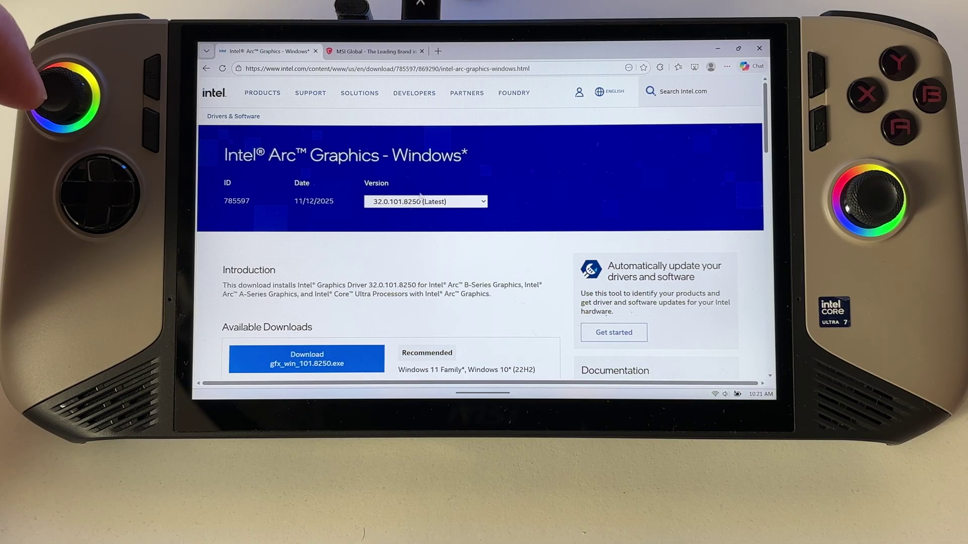
left_click(435, 203)
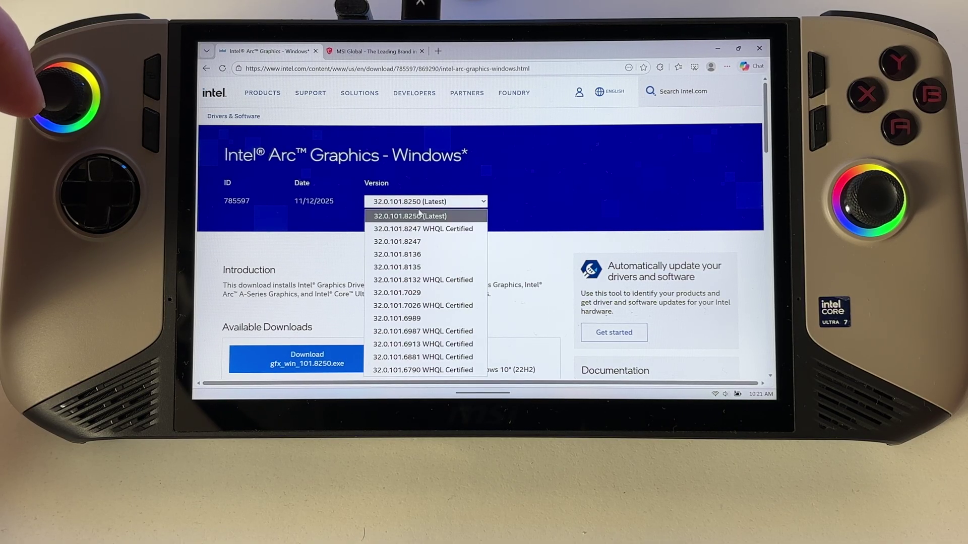
left_click(420, 216)
left_click(446, 202)
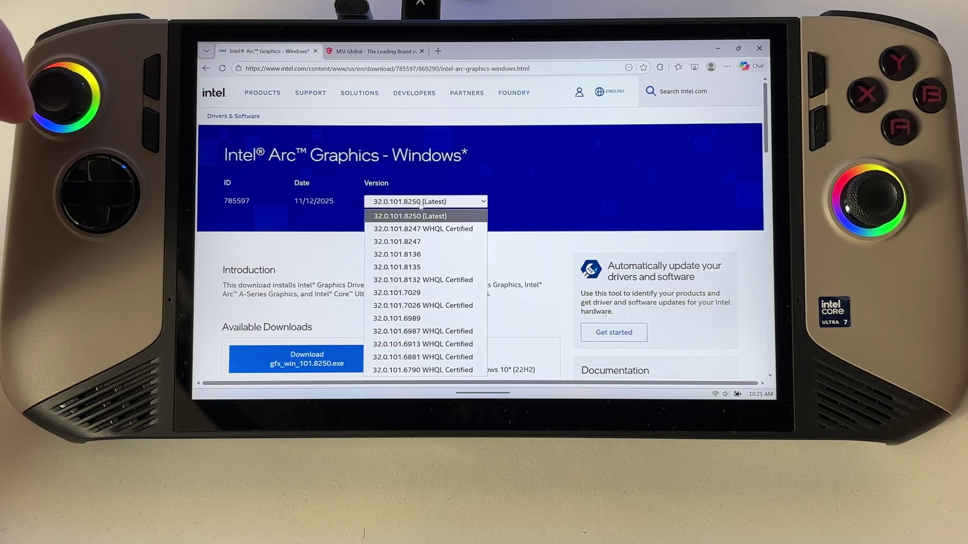
left_click(424, 230)
left_click(427, 203)
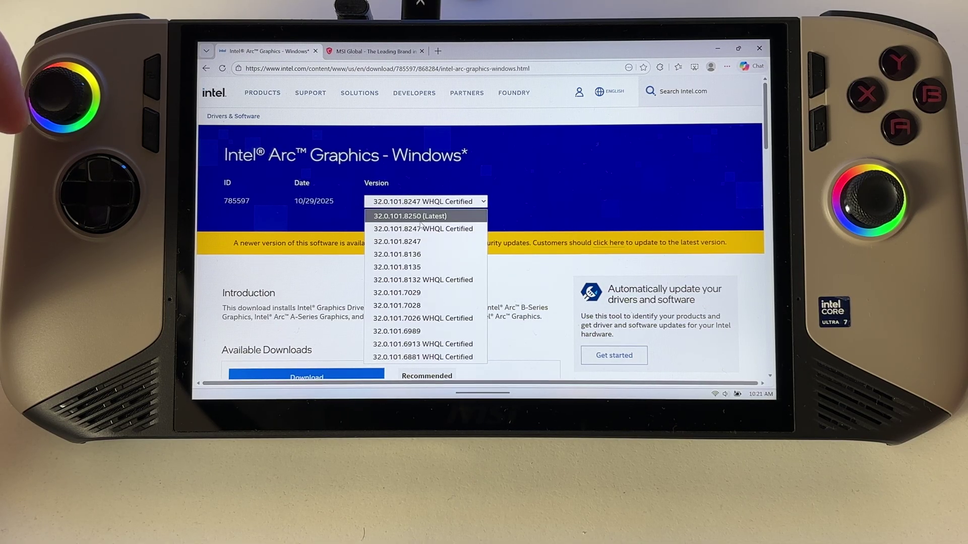
left_click(615, 245)
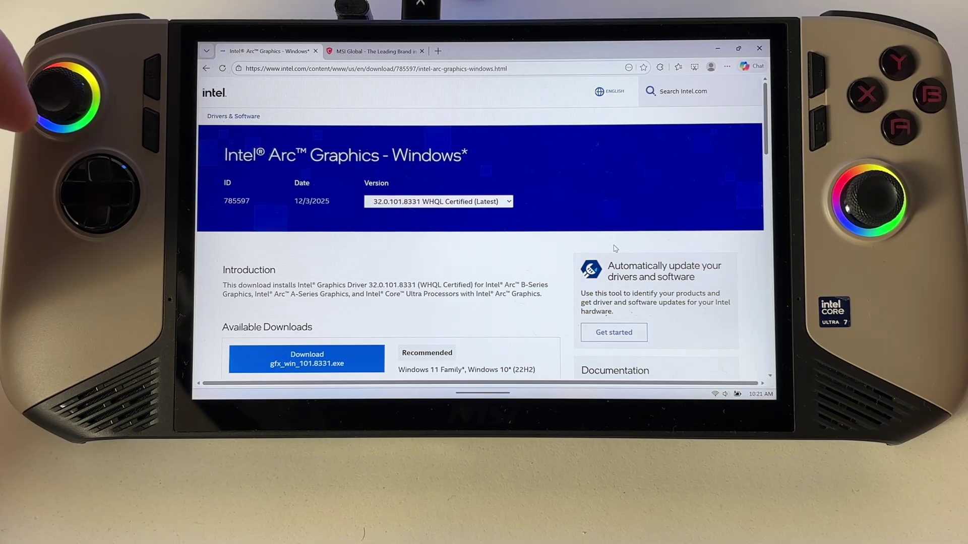
left_click(478, 202)
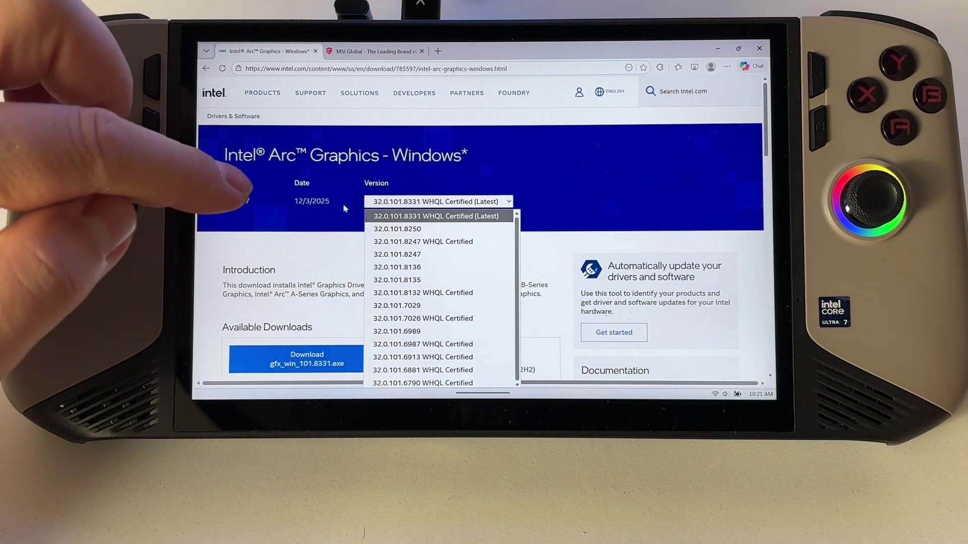
left_click(330, 190)
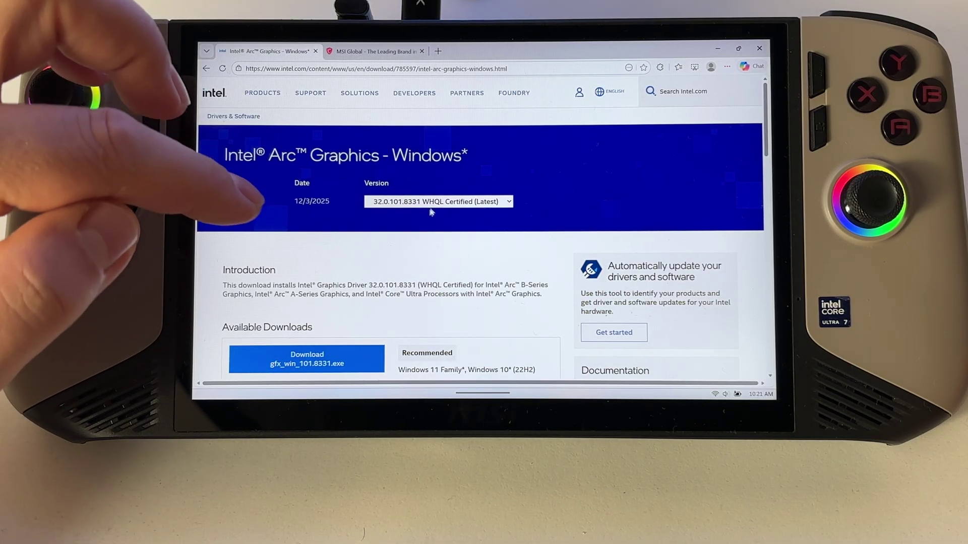
scroll(474, 227, "down", 5)
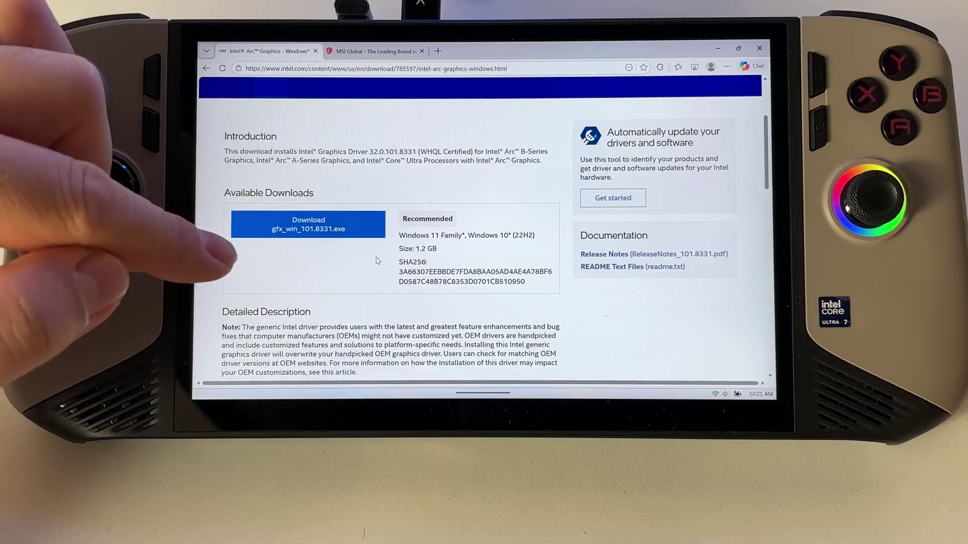
scroll(391, 258, "up", 1)
scroll(392, 258, "down", 5)
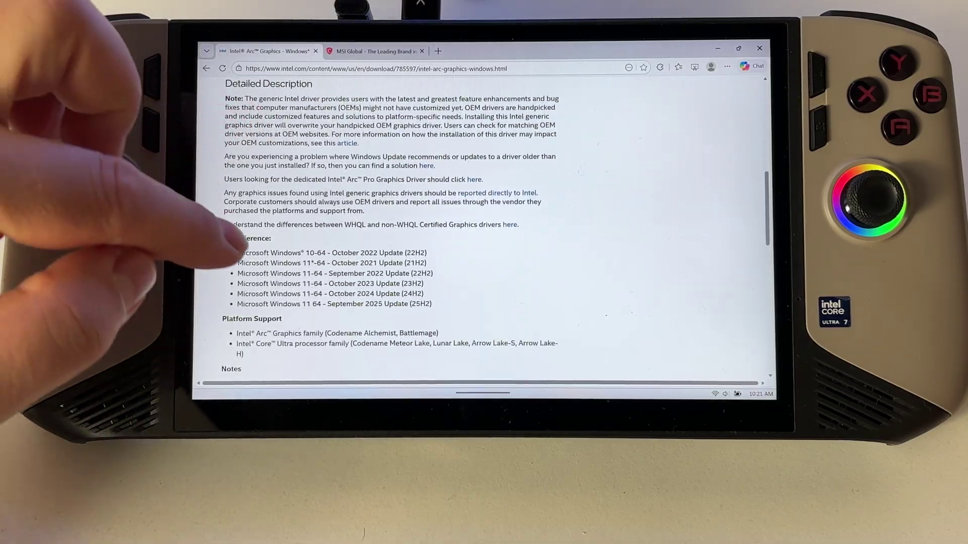
scroll(391, 258, "down", 4)
scroll(391, 227, "up", 5)
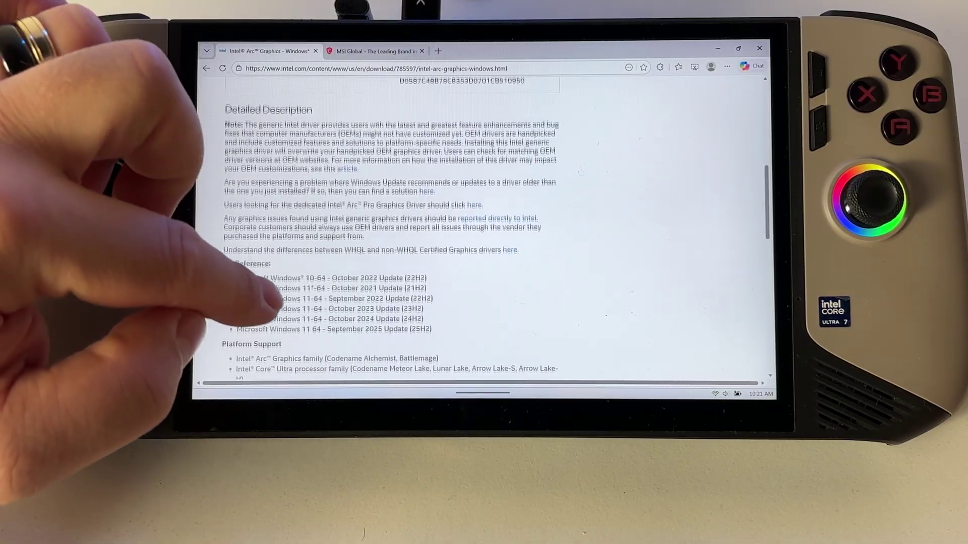
scroll(391, 227, "up", 5)
scroll(313, 218, "up", 1)
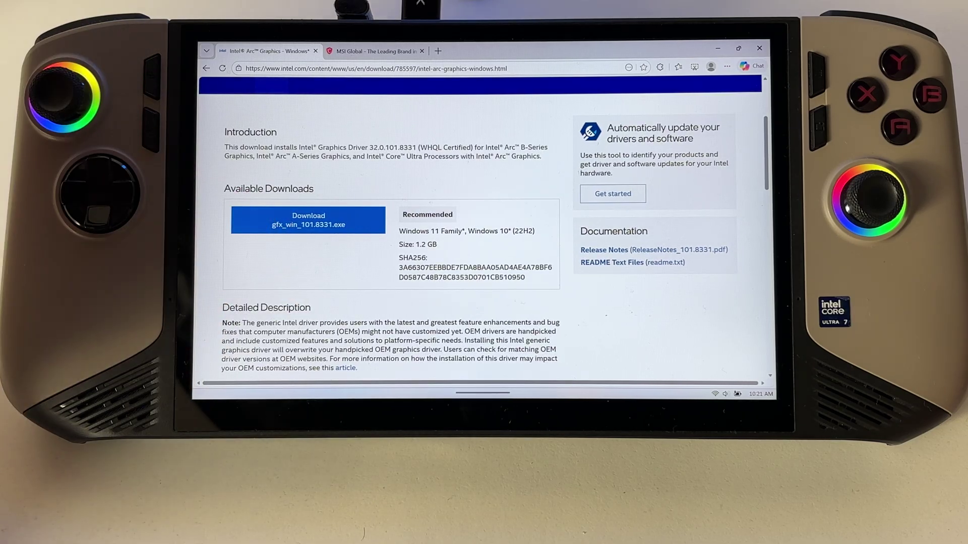
left_click(312, 217)
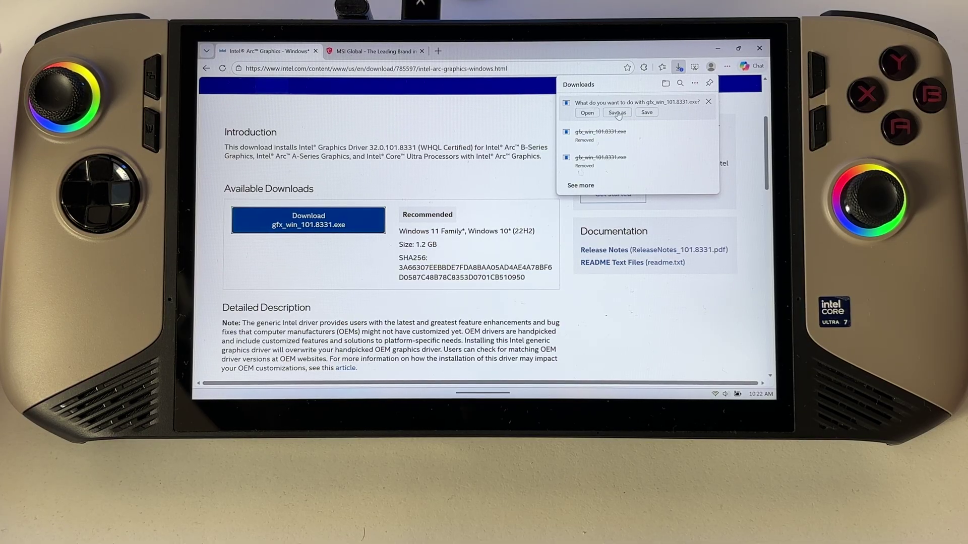
Save the gfx_win_101.8331.exe installer into the Downloads folder with Save as.
left_click(618, 113)
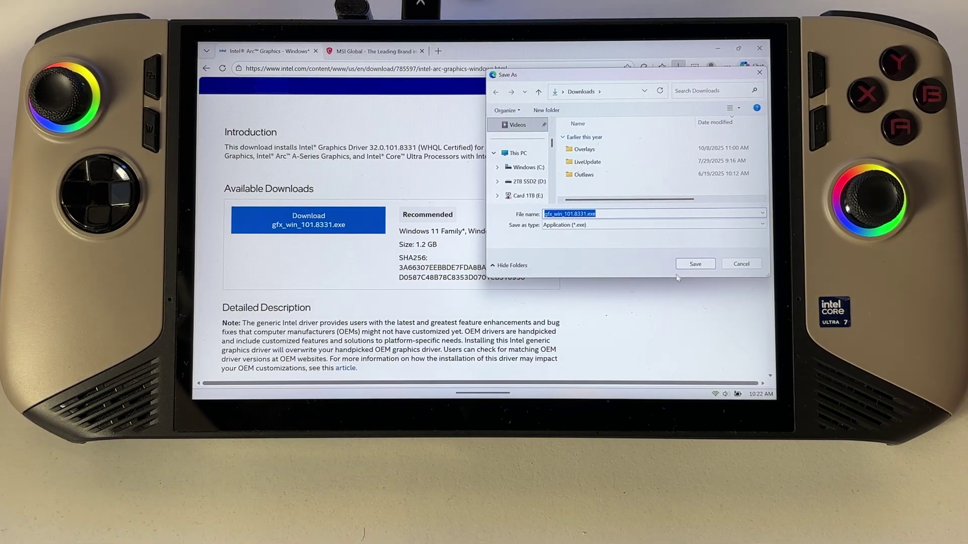
left_click(696, 264)
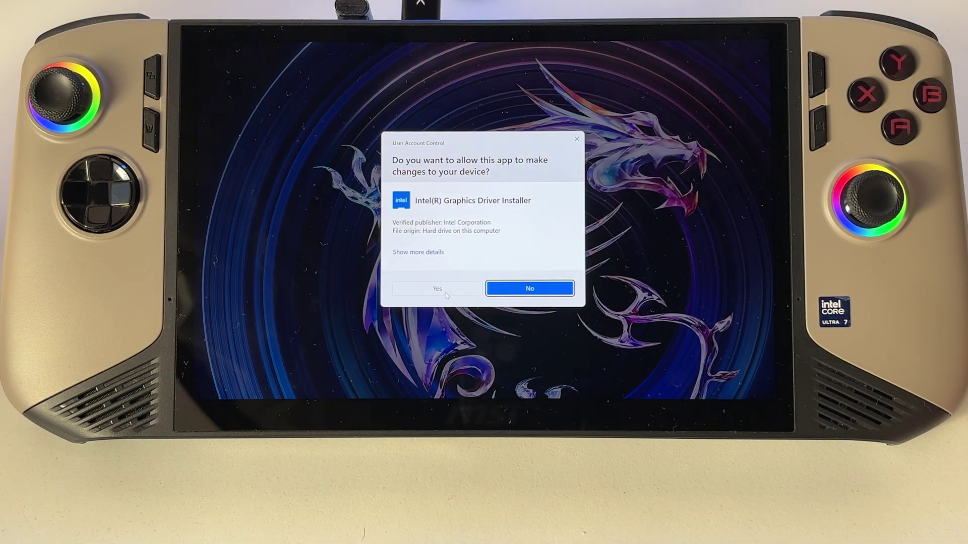
Allow the installer, accept the license, choose a clean installation, then close the installer.
left_click(445, 292)
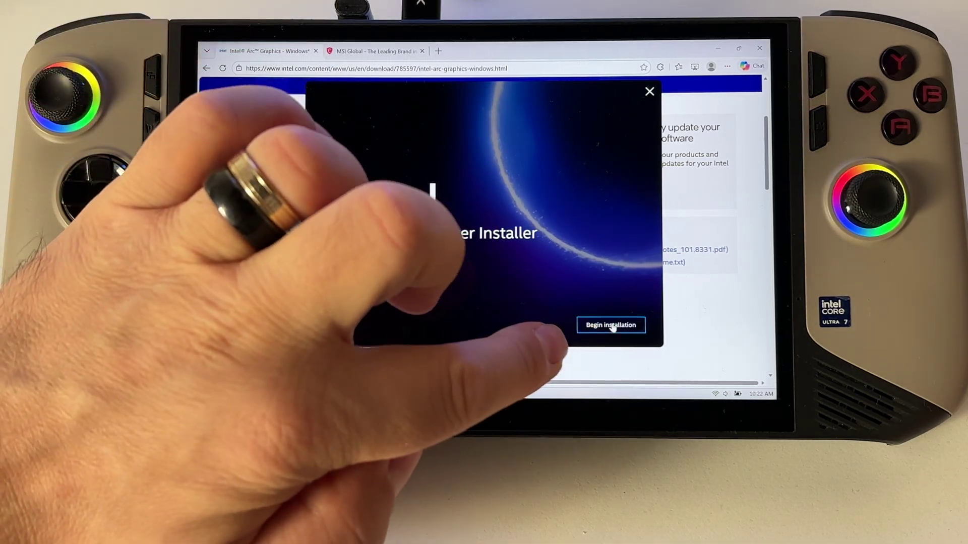
left_click(610, 325)
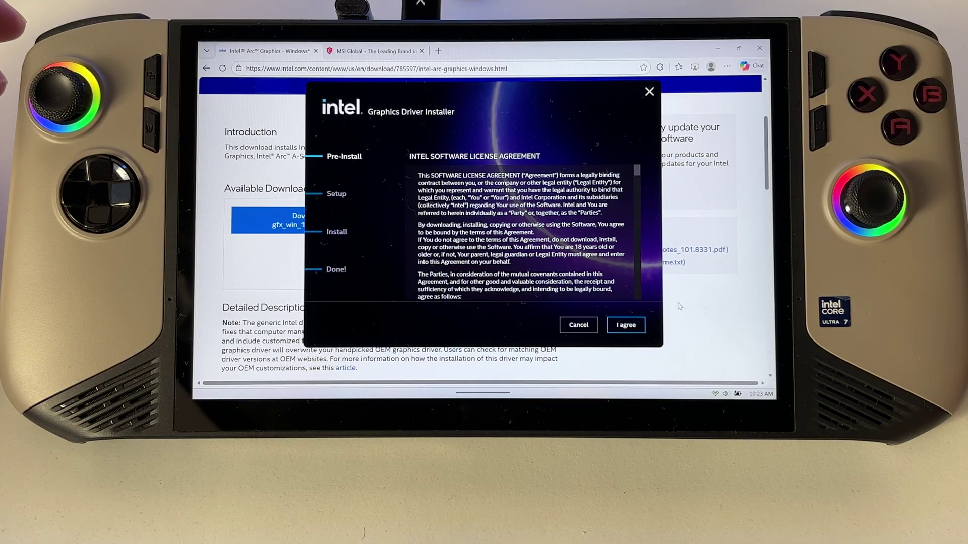
left_click(625, 326)
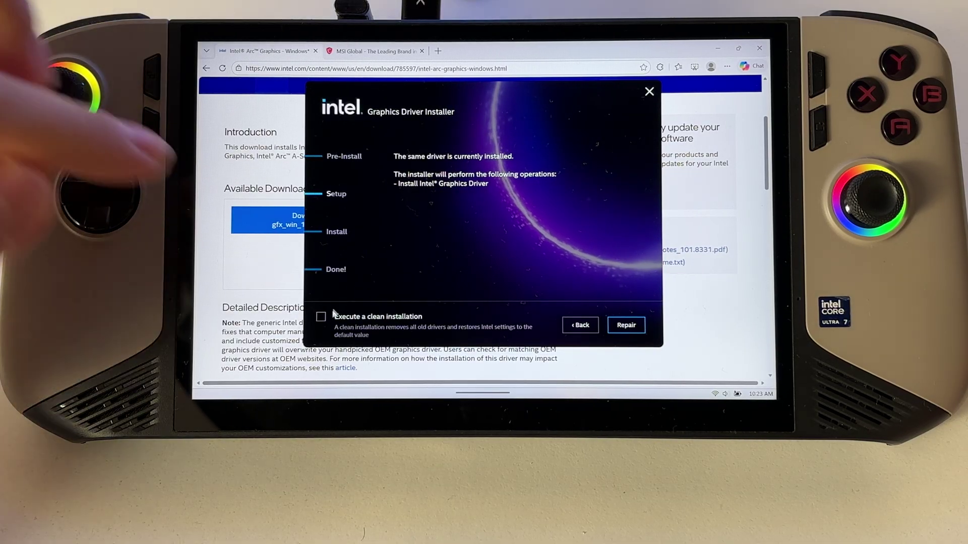
left_click(322, 317)
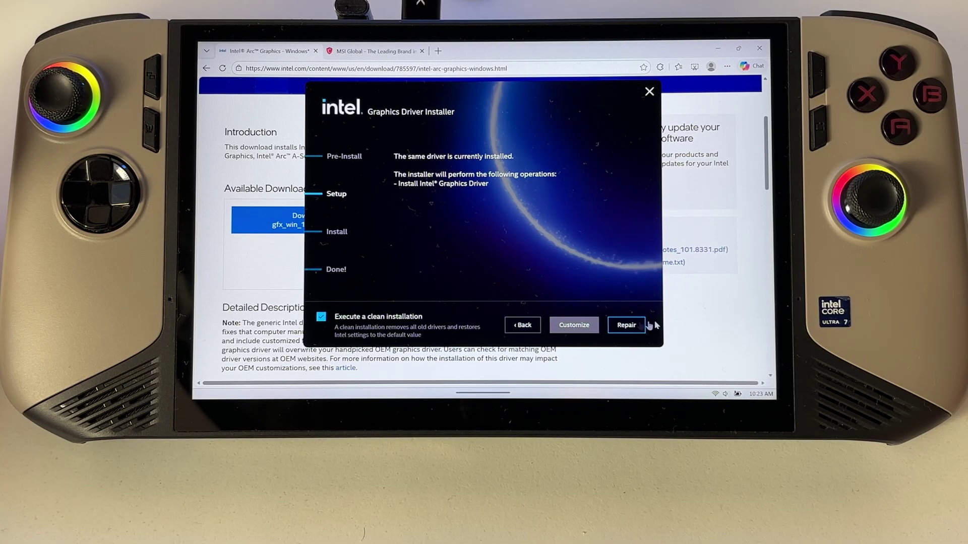
left_click(649, 93)
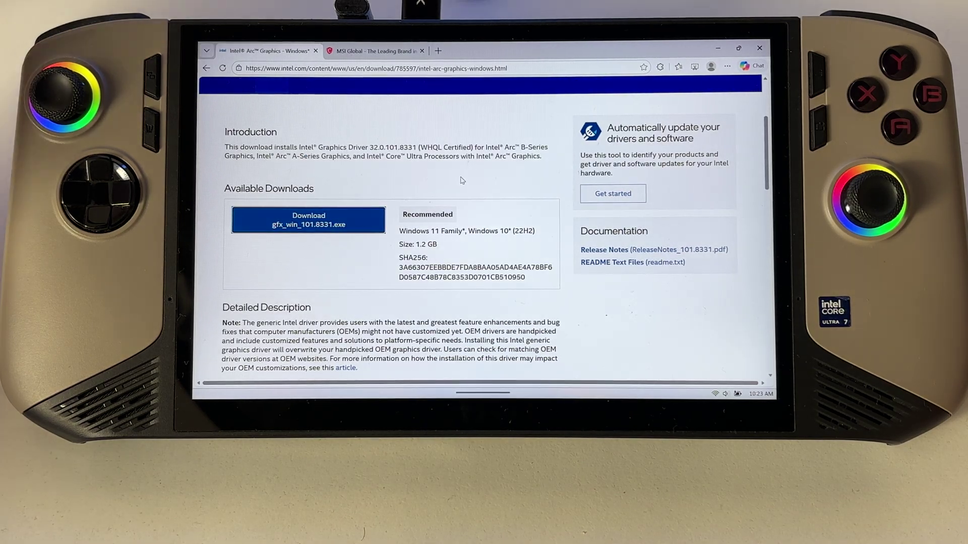
Close the Intel Arc page and open Claw 8 AI+ A2VM support for the Copilot+ PC model.
left_click(316, 51)
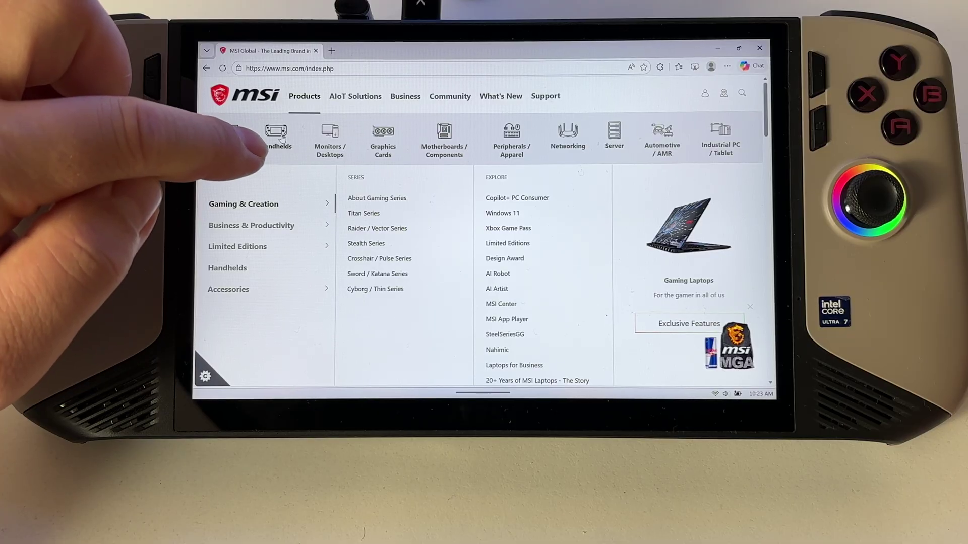
mouse_move(275, 138)
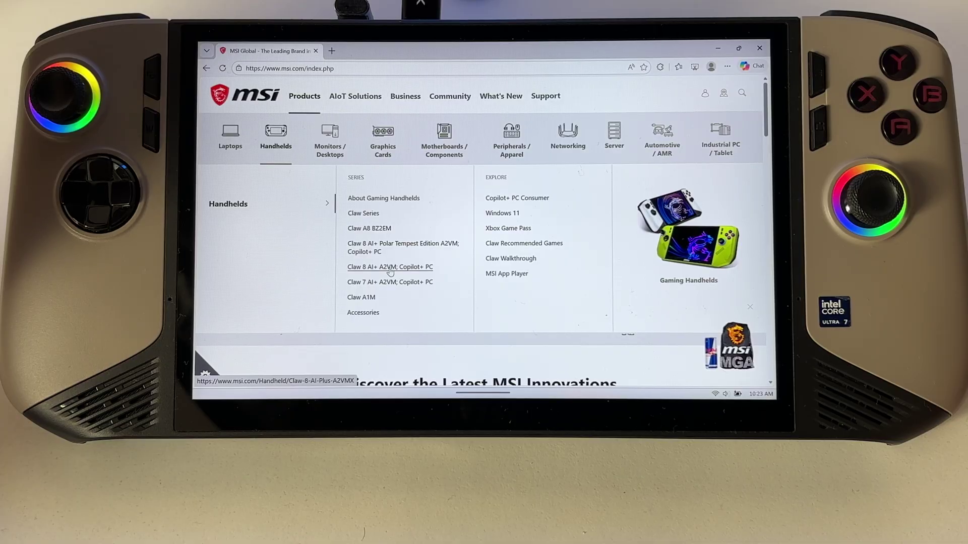
left_click(390, 267)
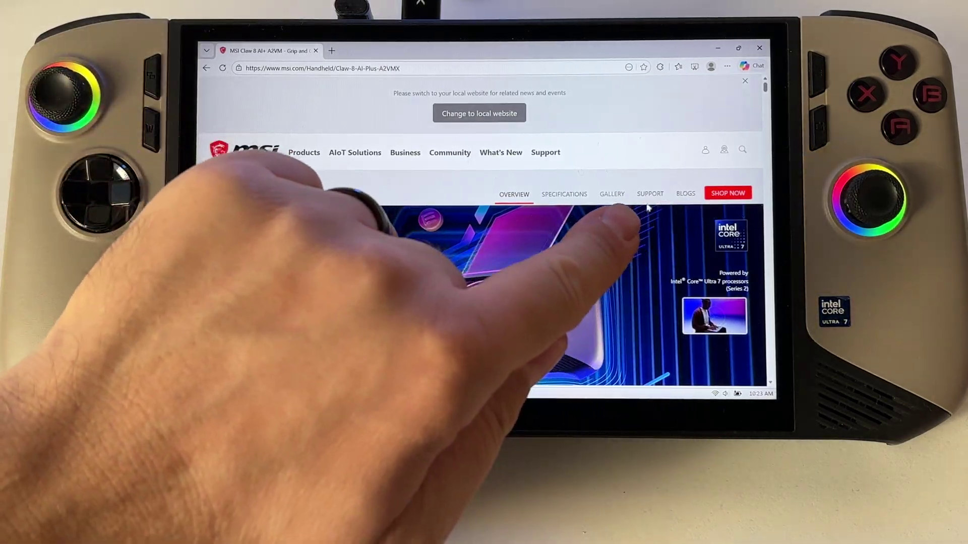
left_click(651, 194)
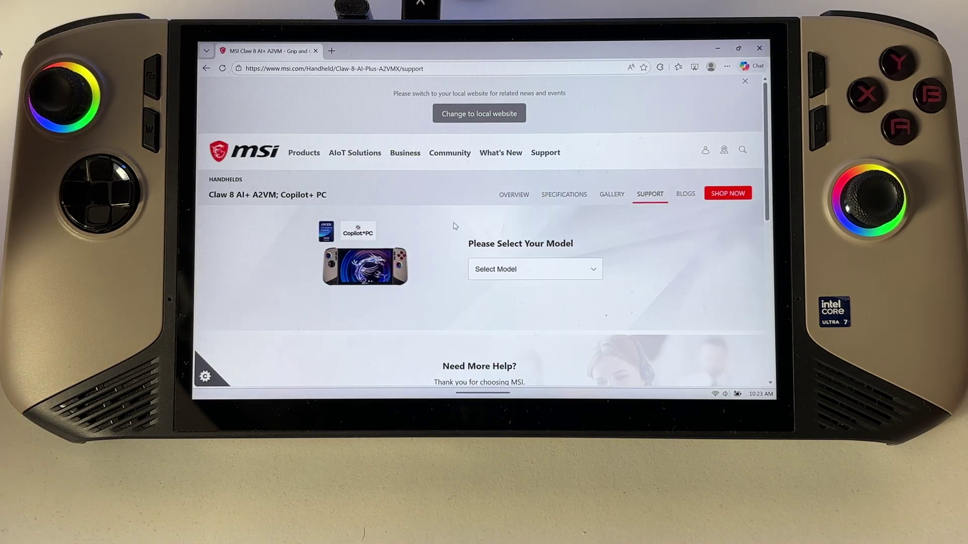
left_click(521, 271)
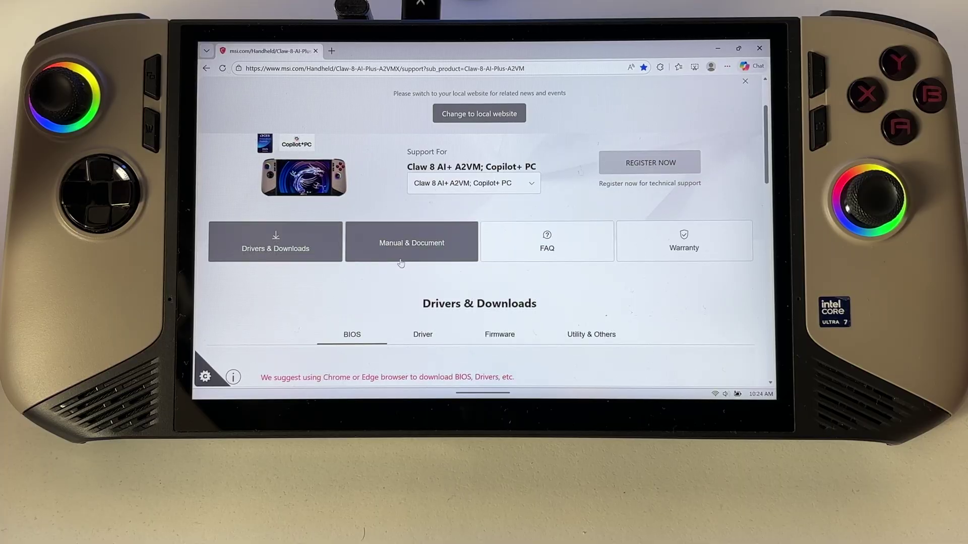
scroll(410, 267, "down", 2)
scroll(340, 249, "up", 2)
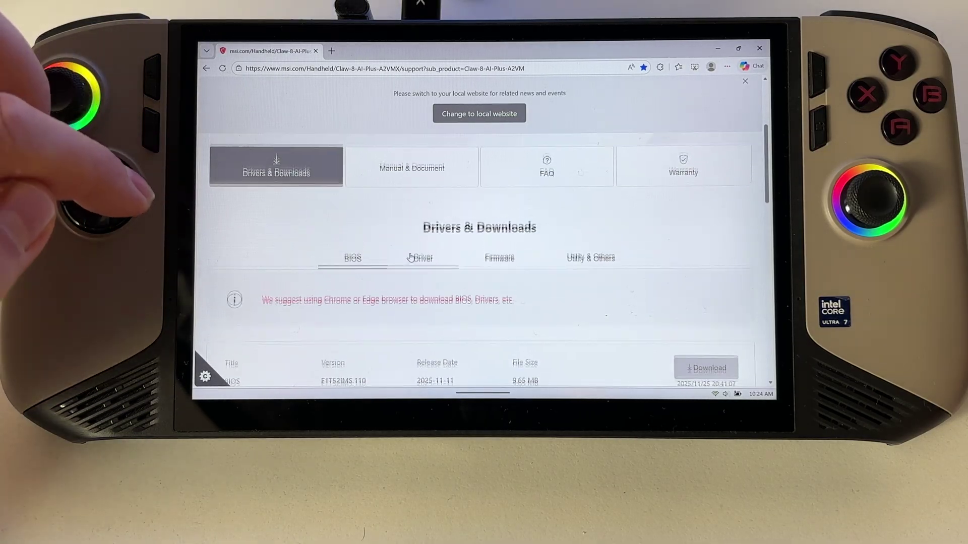
scroll(340, 250, "down", 3)
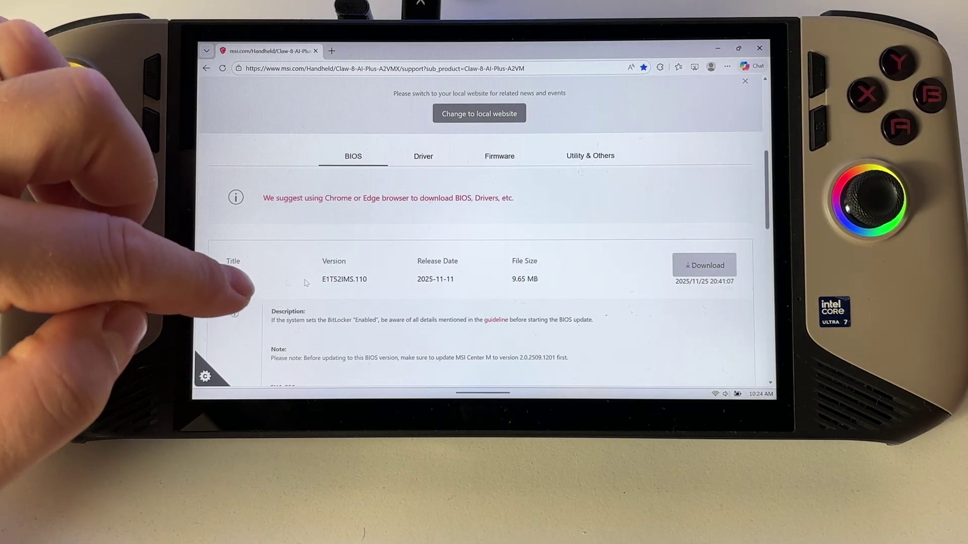
scroll(450, 308, "down", 4)
scroll(425, 244, "up", 2)
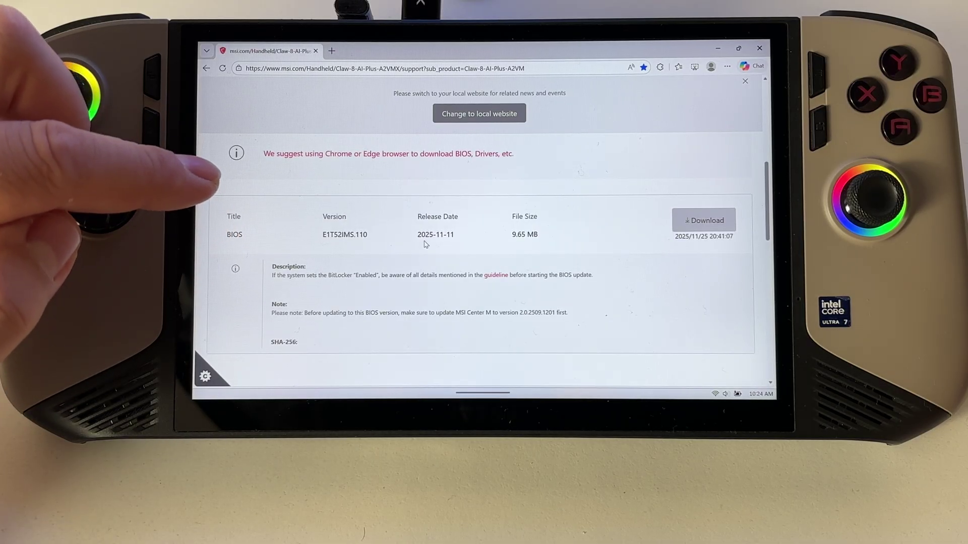
scroll(429, 237, "down", 1)
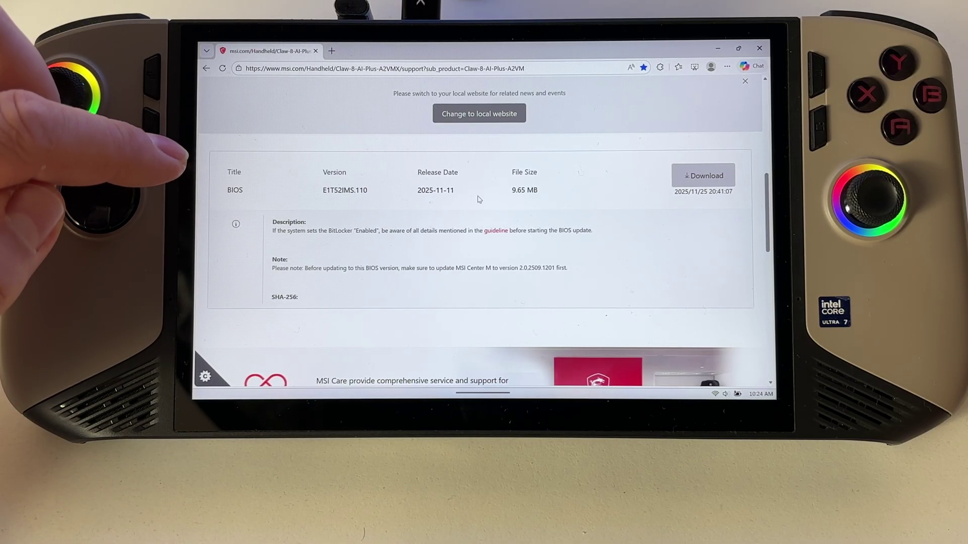
scroll(478, 196, "up", 3)
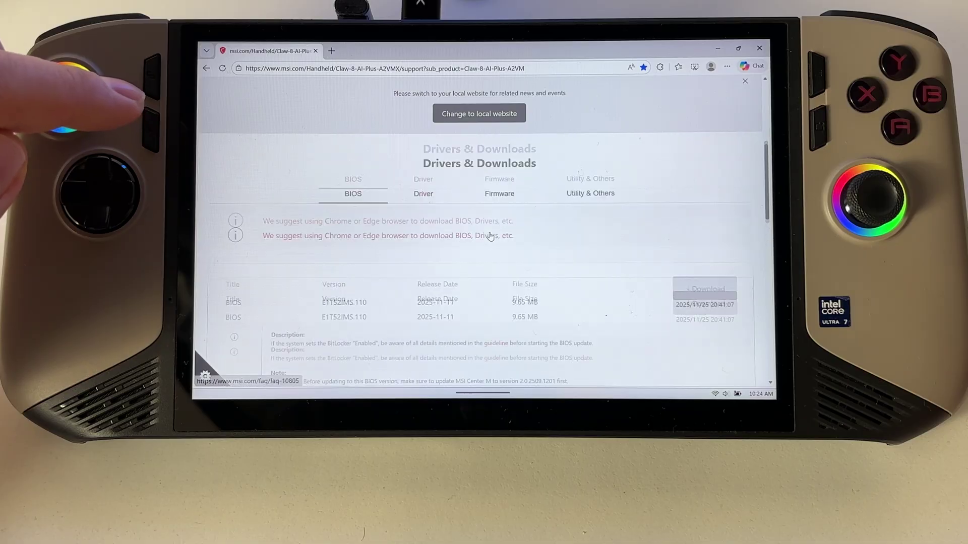
In the Driver list, check Intel Graphics Driver 32.0.101.8132, then browse TouchPad and Bluetooth drivers.
left_click(424, 244)
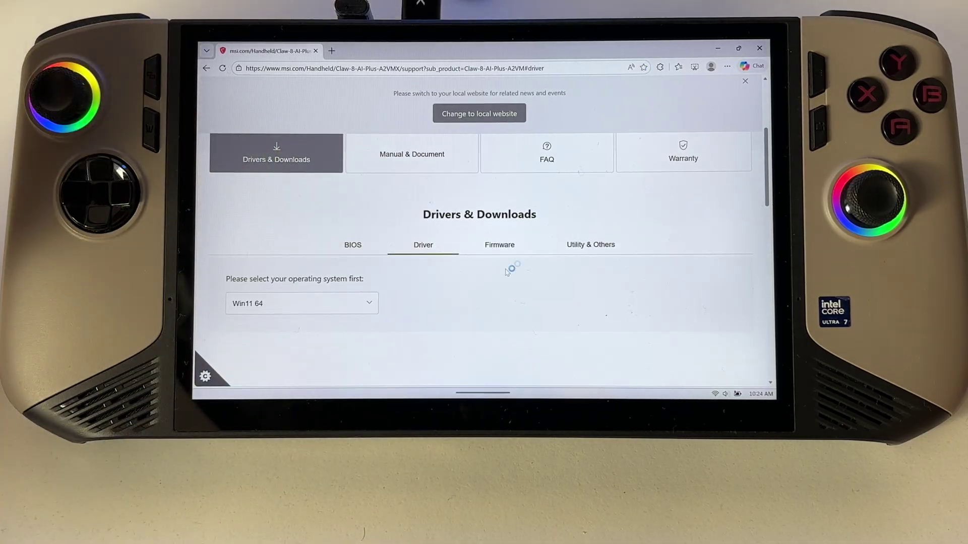
scroll(456, 302, "down", 1)
scroll(456, 303, "down", 2)
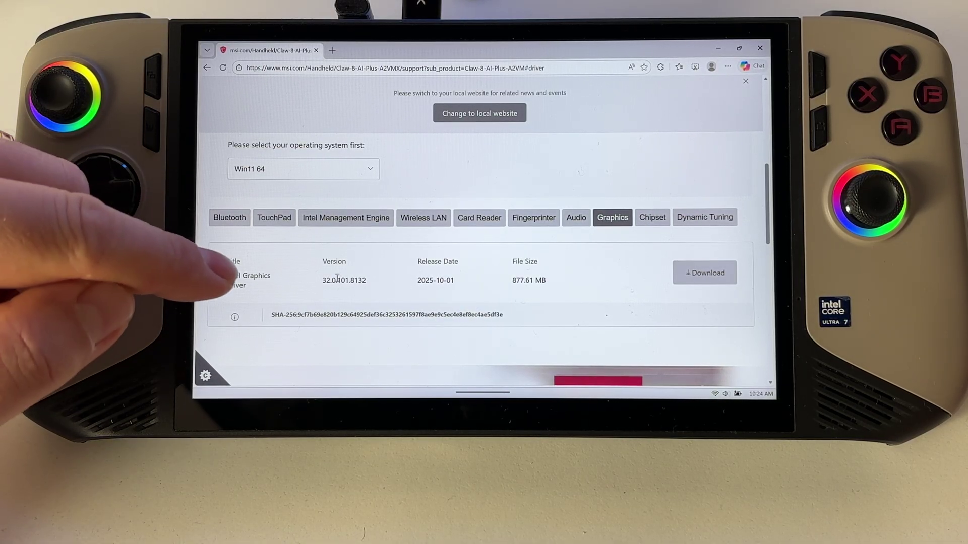
scroll(362, 280, "up", 1)
scroll(379, 284, "down", 3)
scroll(380, 285, "up", 1)
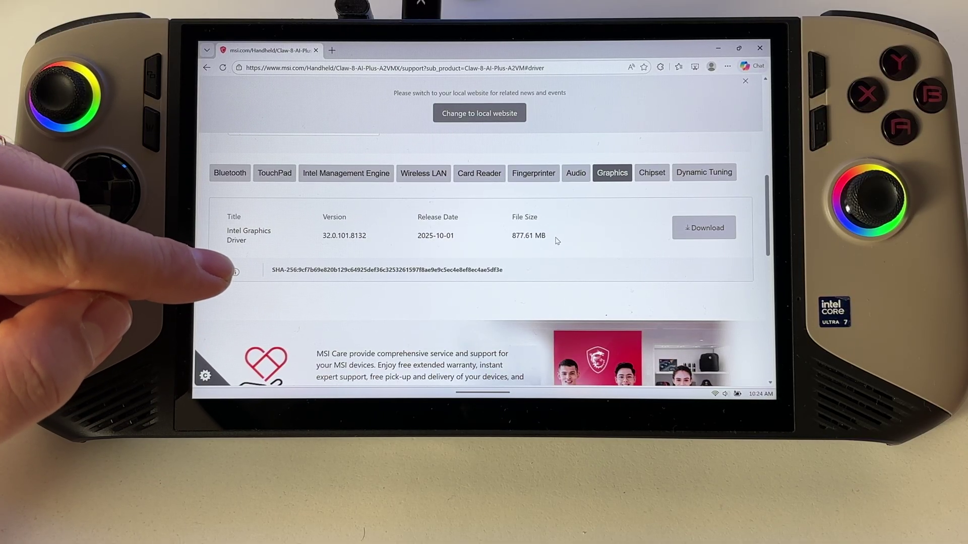
left_click_drag(555, 240, 282, 237)
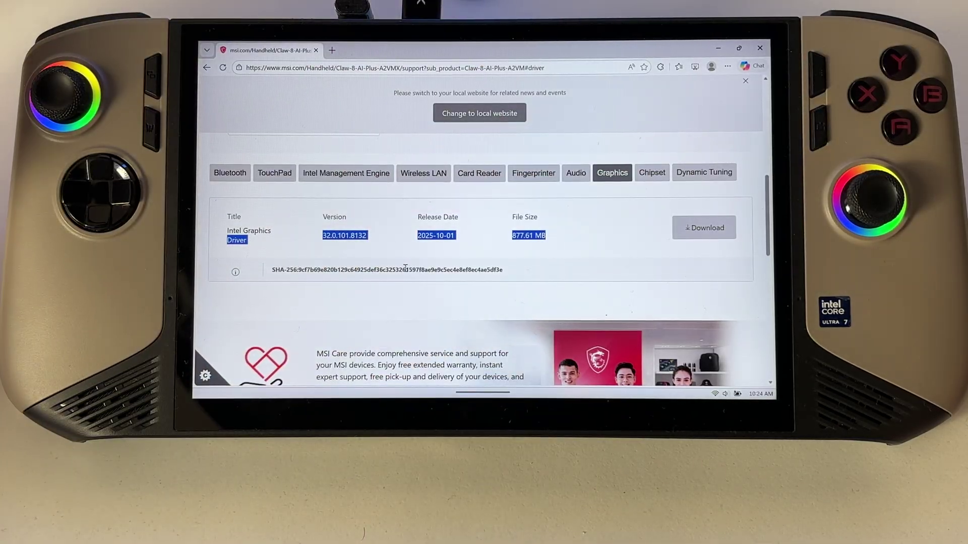
left_click(280, 174)
left_click(220, 173)
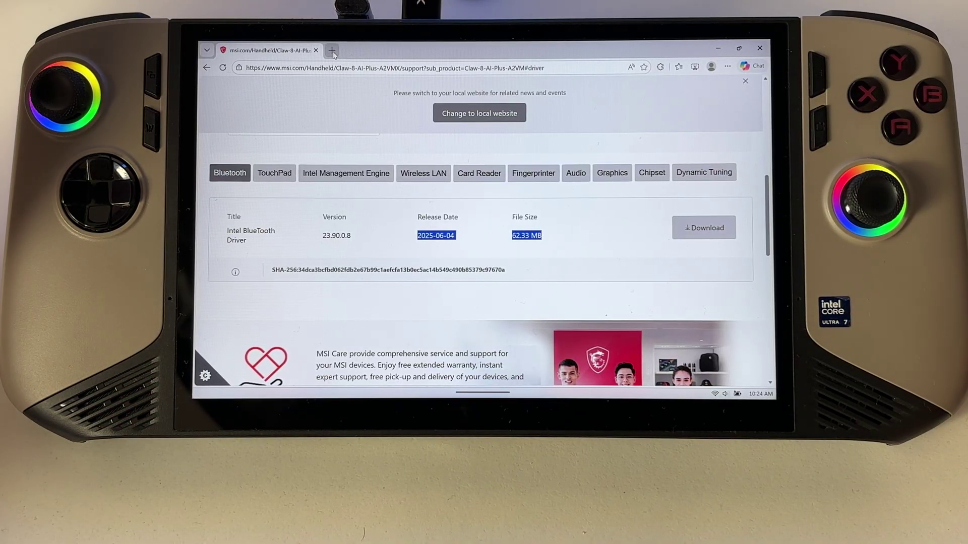
left_click(332, 50)
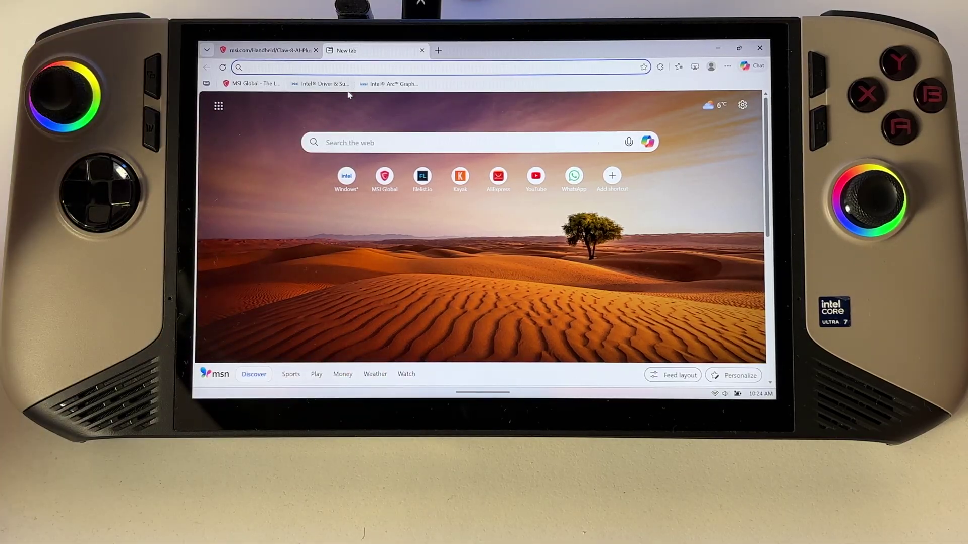
Go from Driver & Support Assistant to intel.com's Download Center and start the automatic driver update.
left_click(317, 83)
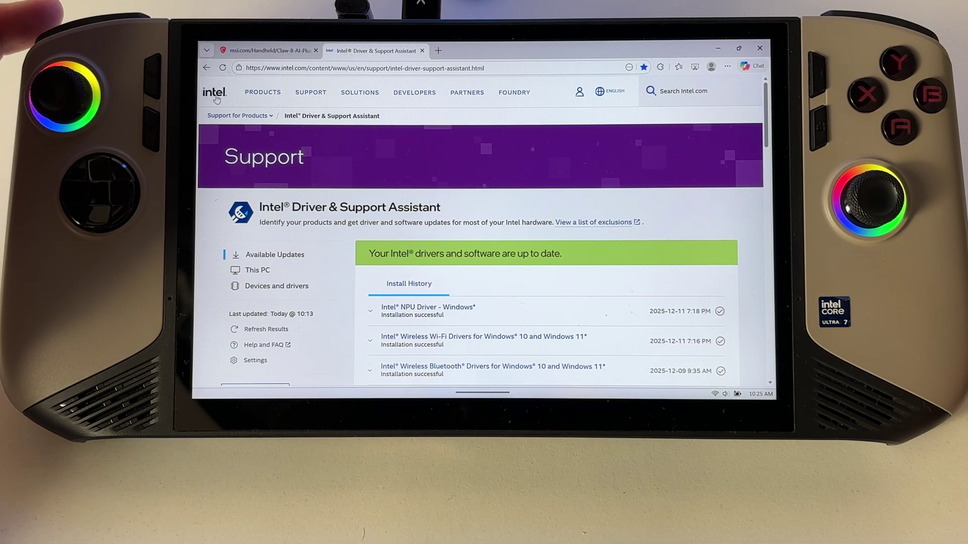
left_click(216, 95)
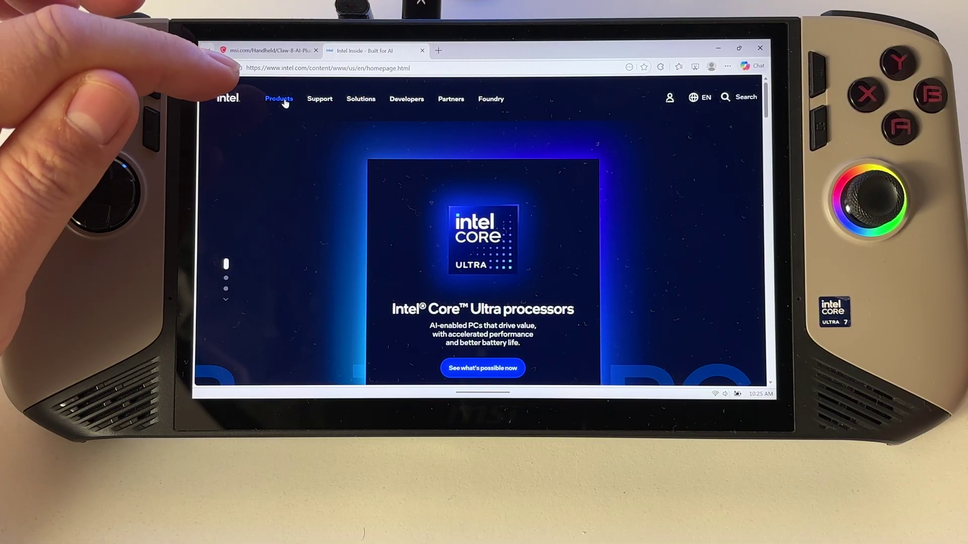
left_click(280, 99)
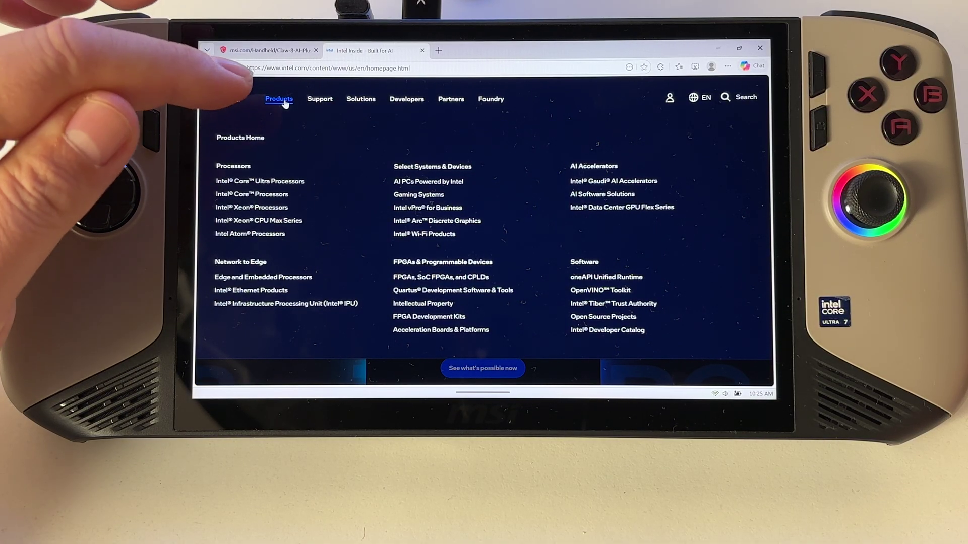
left_click(319, 99)
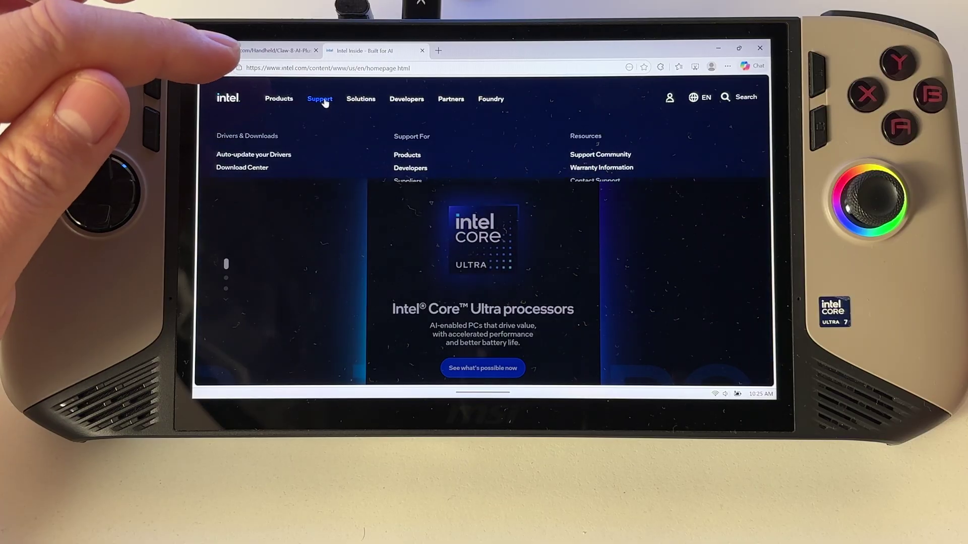
left_click(248, 171)
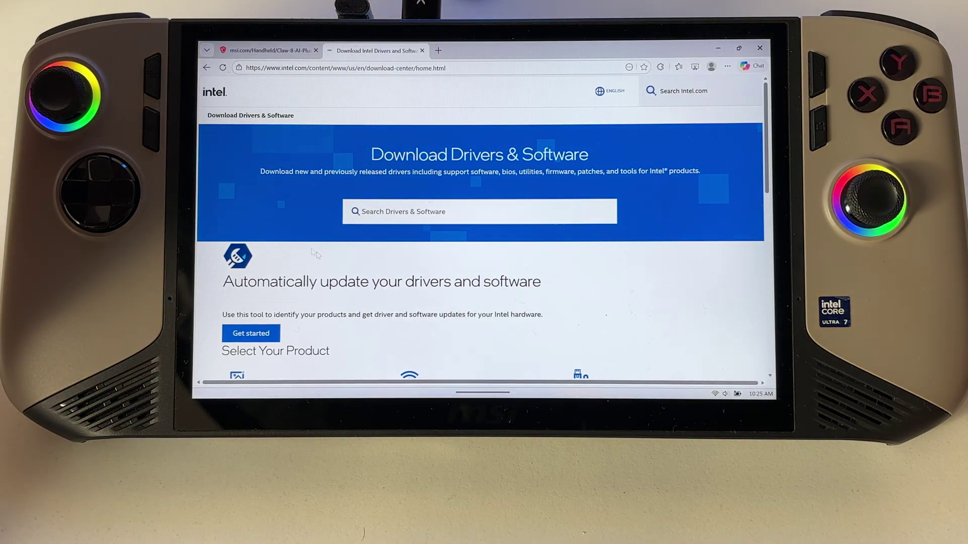
scroll(315, 254, "down", 3)
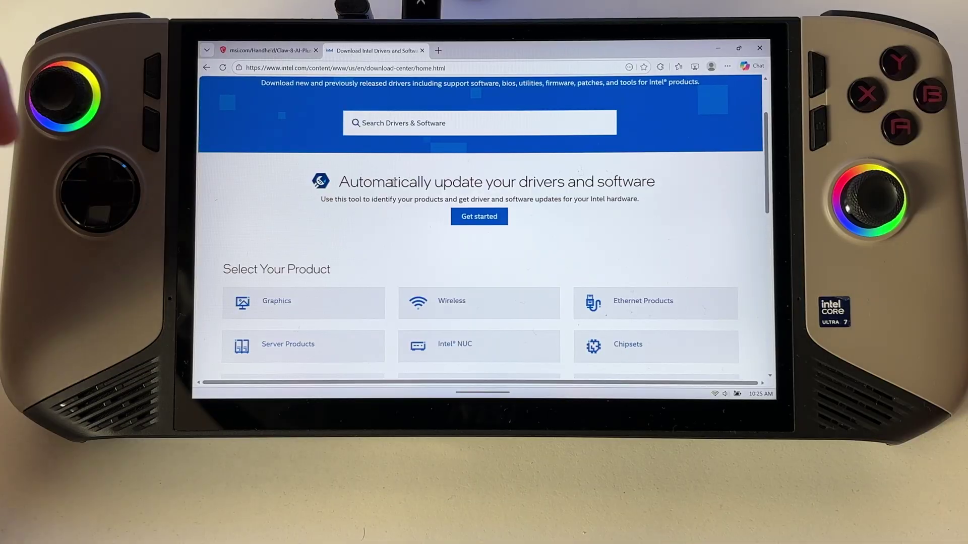
left_click_drag(359, 181, 514, 199)
left_click(476, 217)
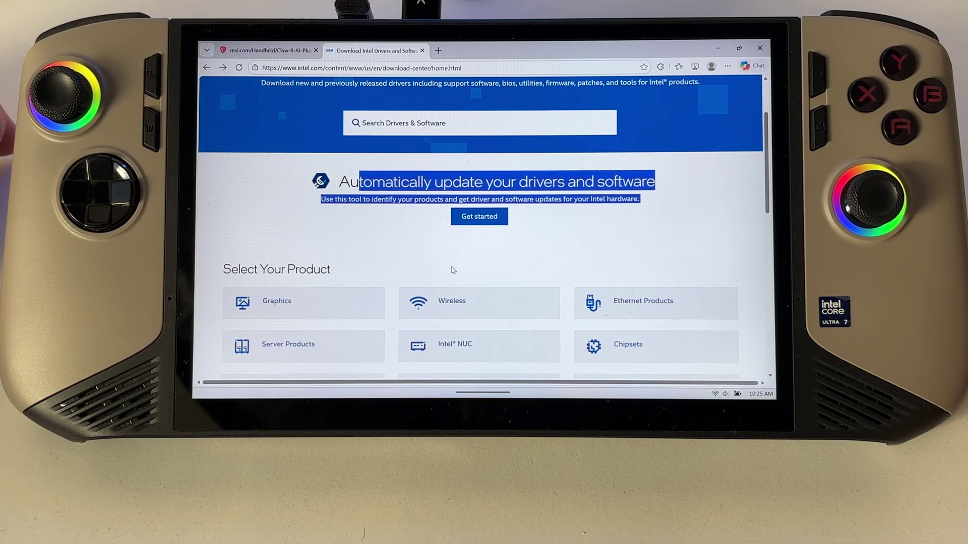
scroll(452, 269, "down", 3)
scroll(453, 270, "down", 2)
scroll(452, 269, "down", 2)
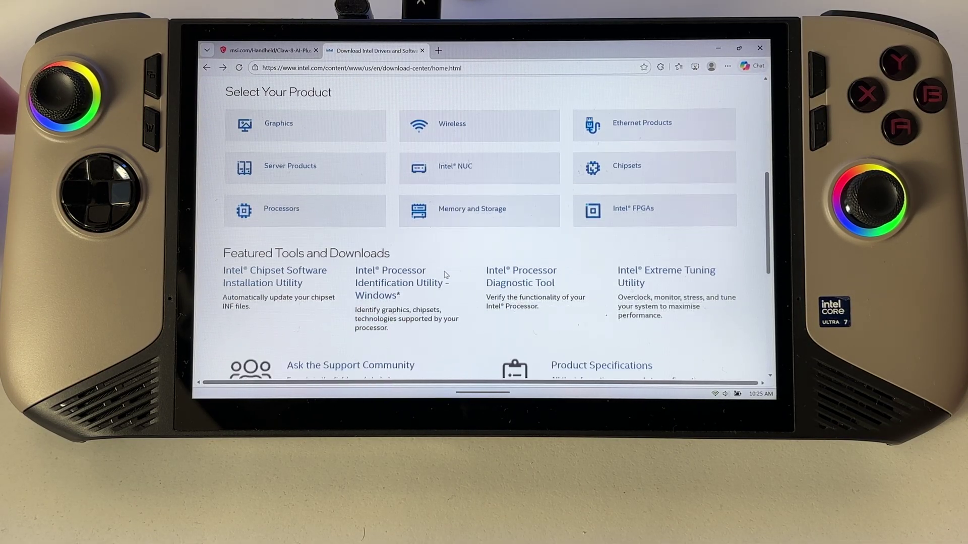
scroll(445, 274, "up", 3)
scroll(446, 274, "up", 3)
scroll(446, 275, "up", 2)
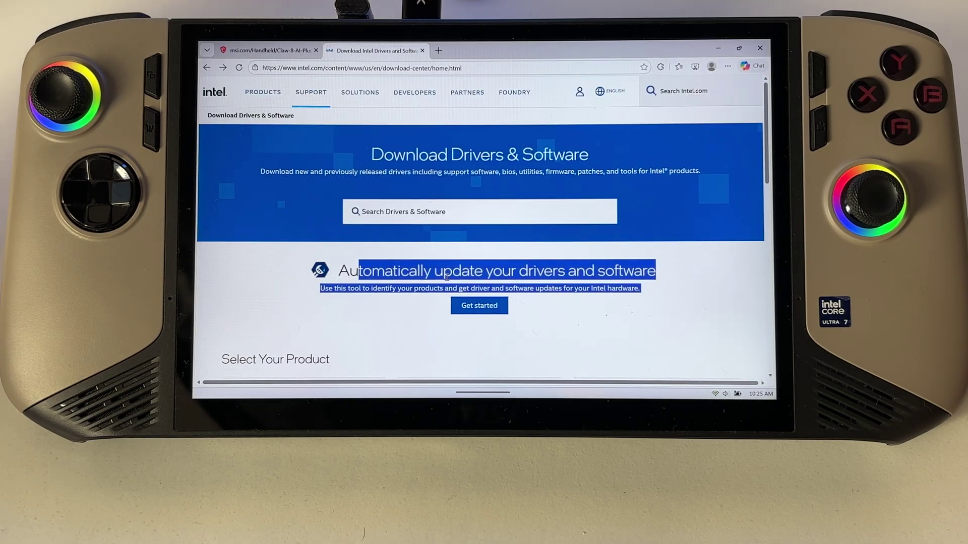
Rescan drivers with Refresh Results, close the msi.com tab, and review the latest Install History entry.
left_click(479, 307)
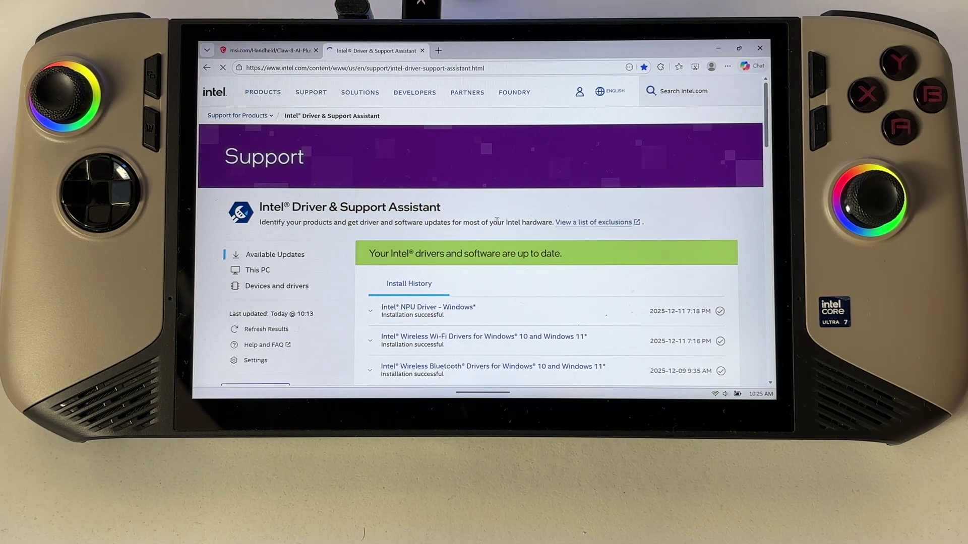
scroll(483, 265, "down", 1)
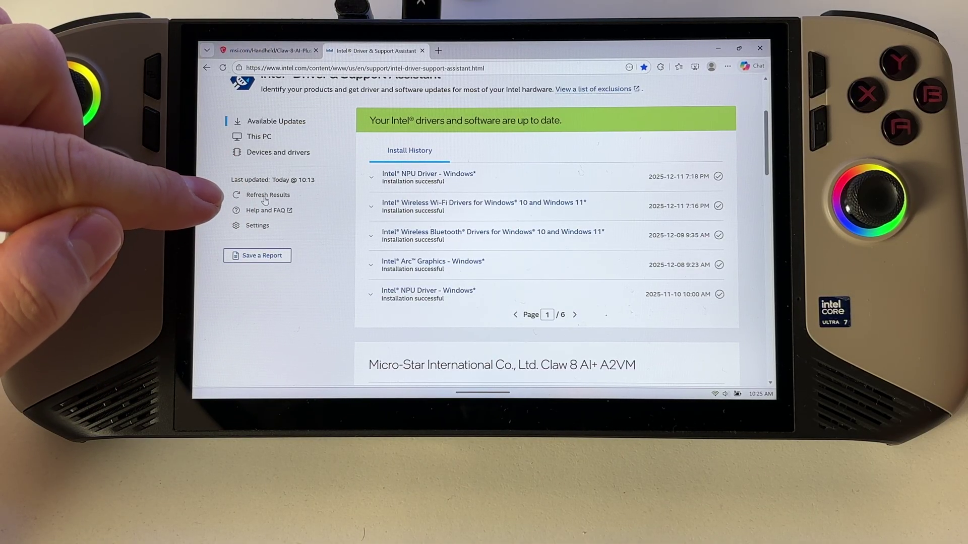
left_click(266, 197)
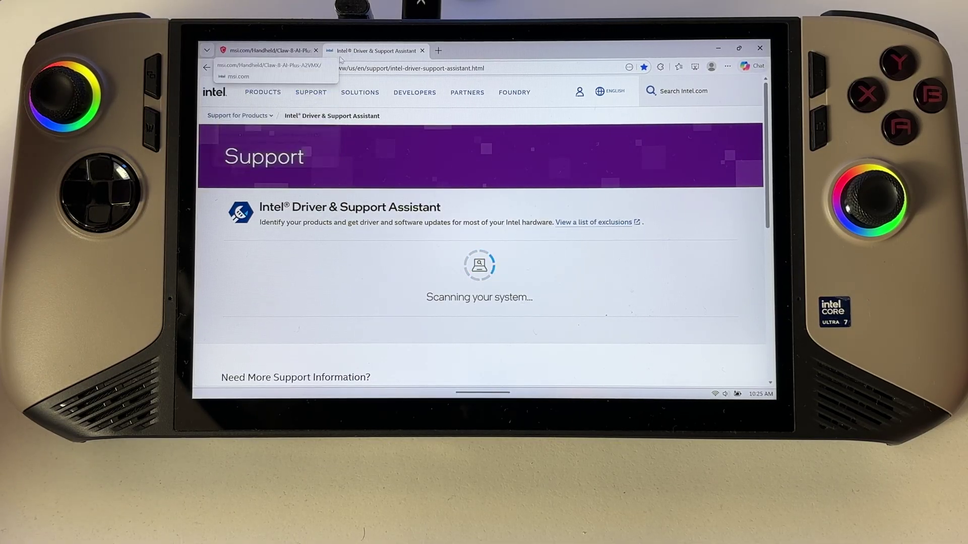
left_click(316, 50)
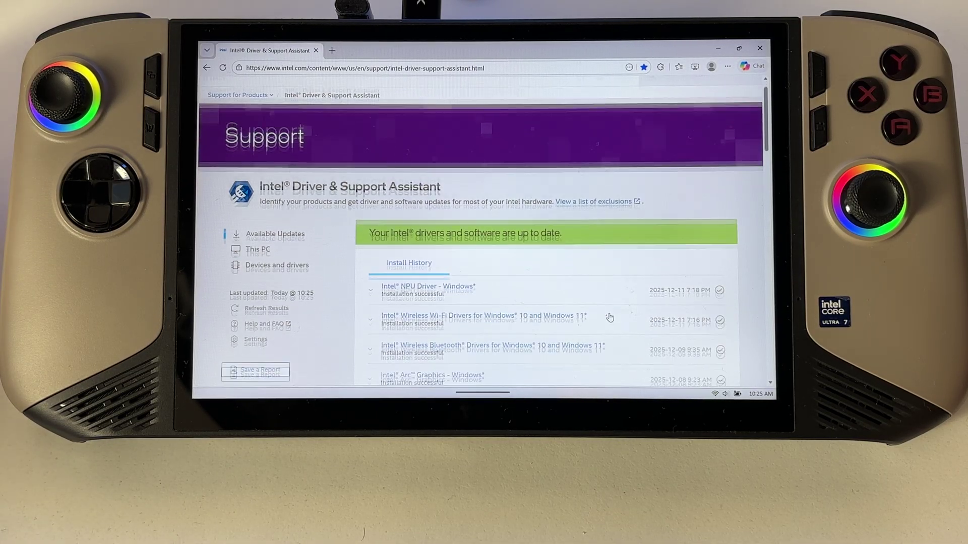
scroll(370, 224, "down", 2)
scroll(455, 265, "down", 2)
scroll(596, 308, "up", 1)
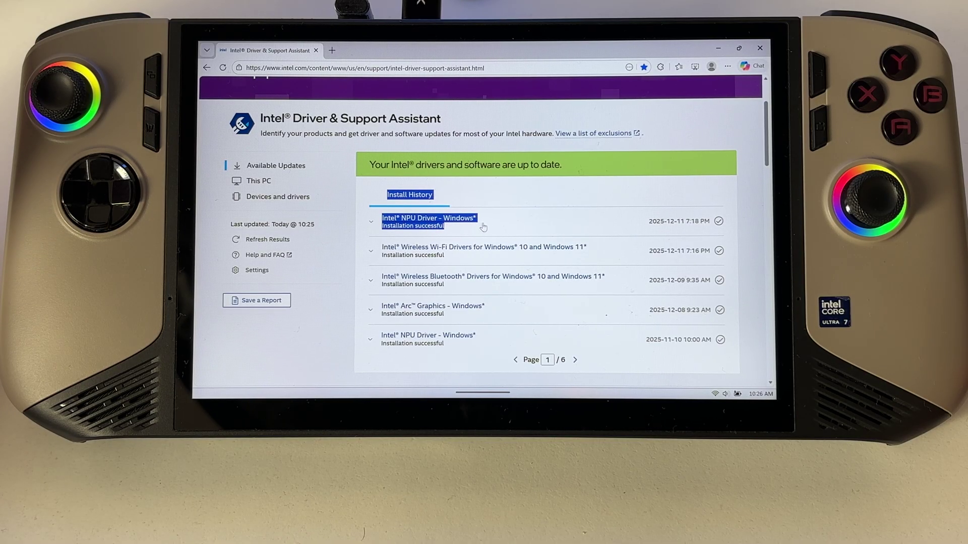
left_click_drag(428, 227, 495, 224)
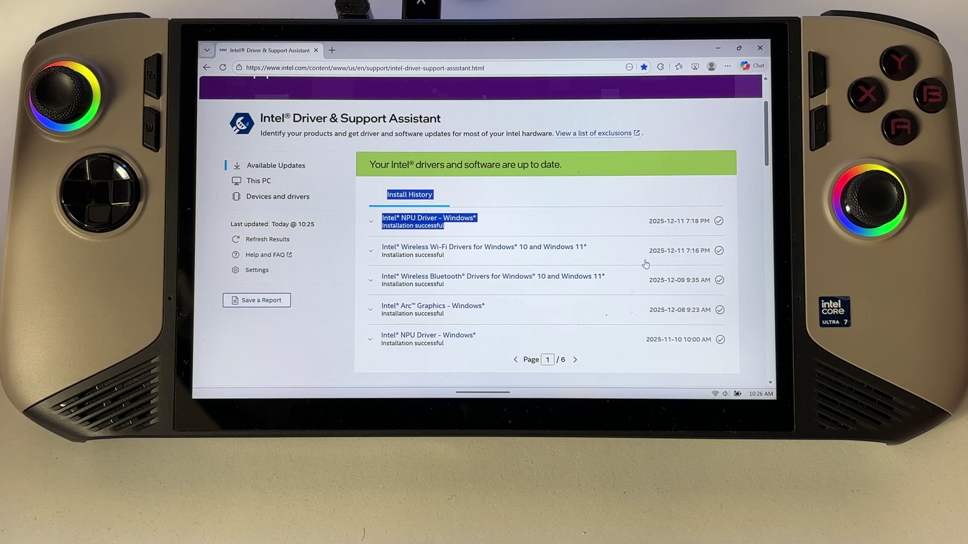
left_click(717, 139)
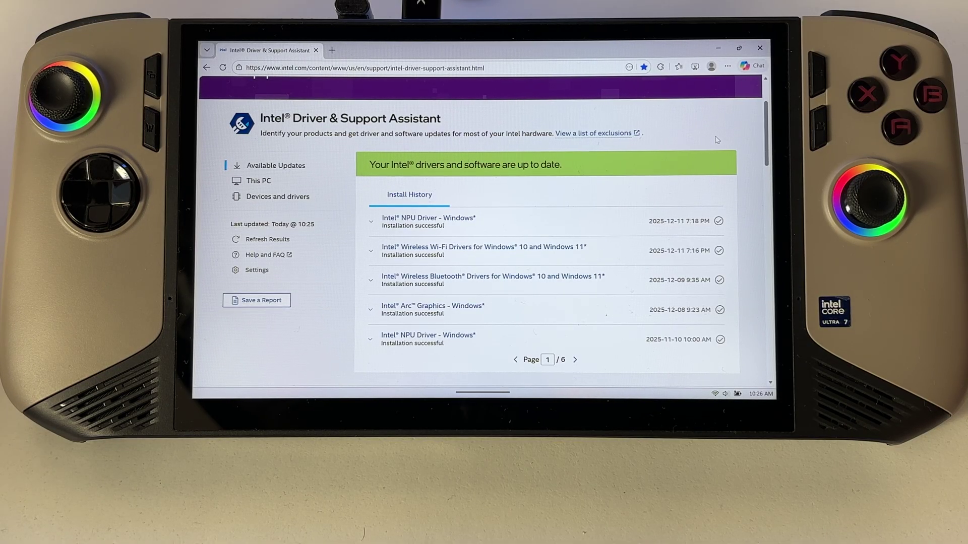